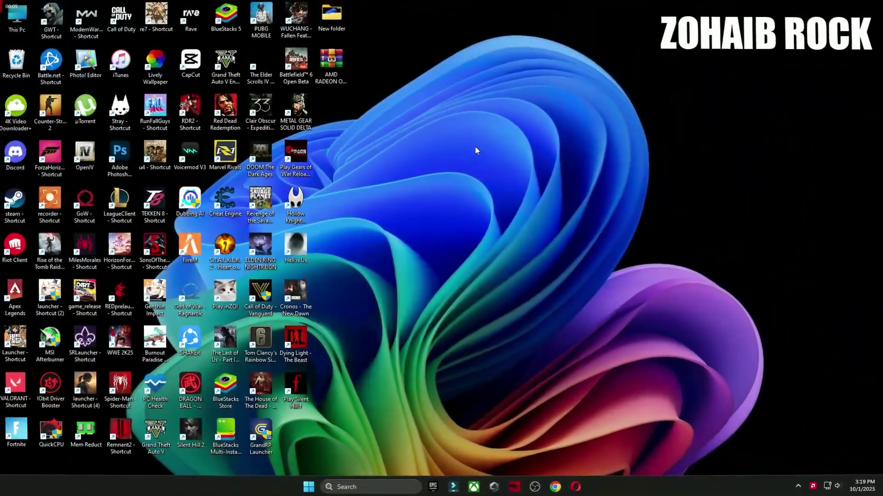
- Open AMD Software: Adrenalin Edition, check the driver version and updates in AMD Install Manager, and close both windows
right_click(505, 185)
left_click(559, 259)
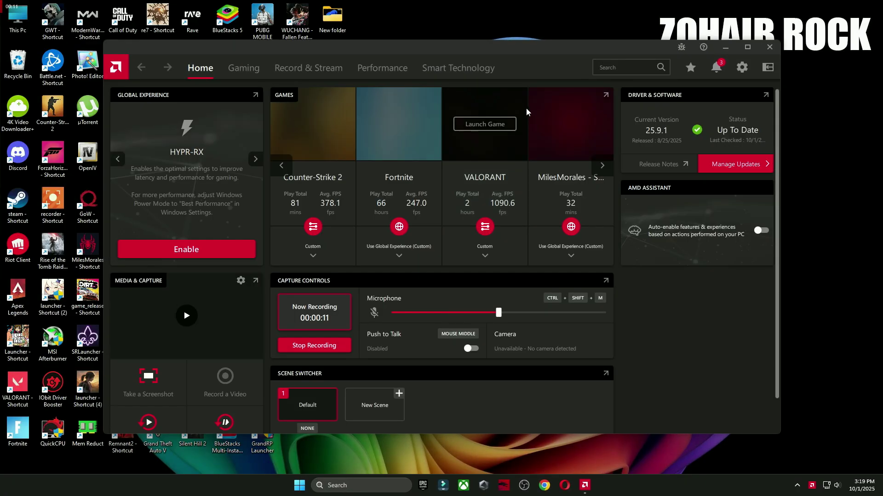
left_click_drag(542, 50, 641, 67)
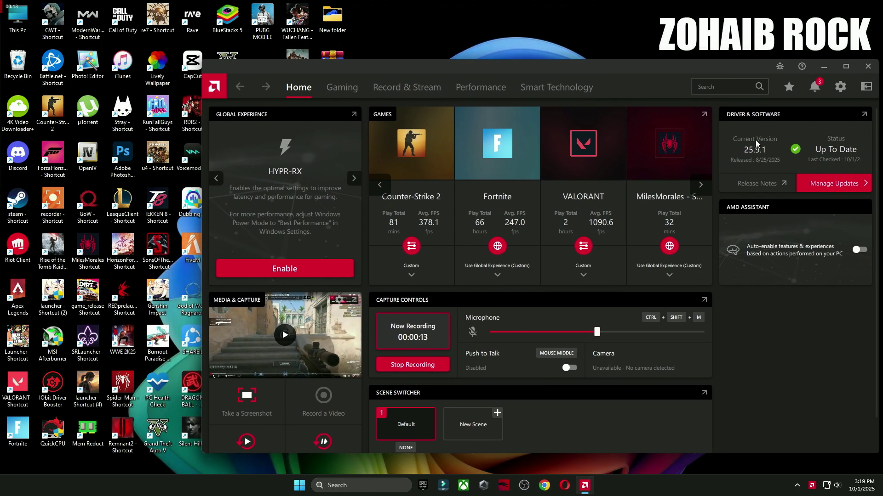
left_click(832, 189)
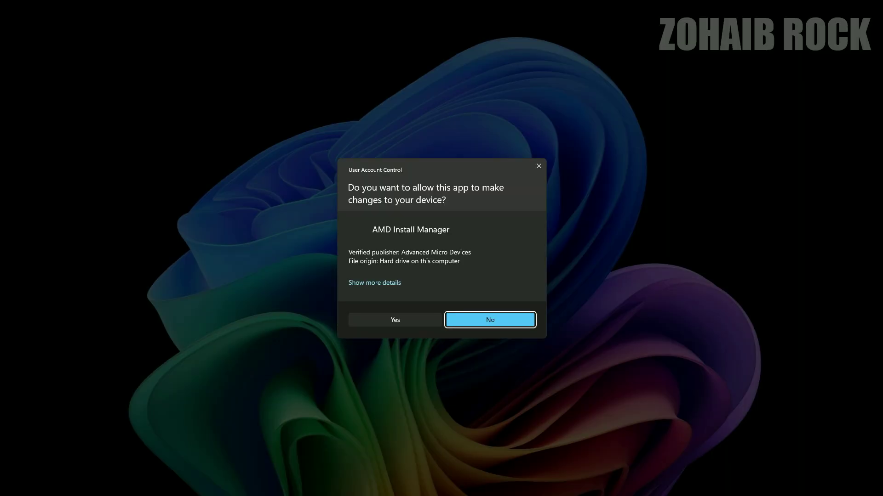
left_click(395, 320)
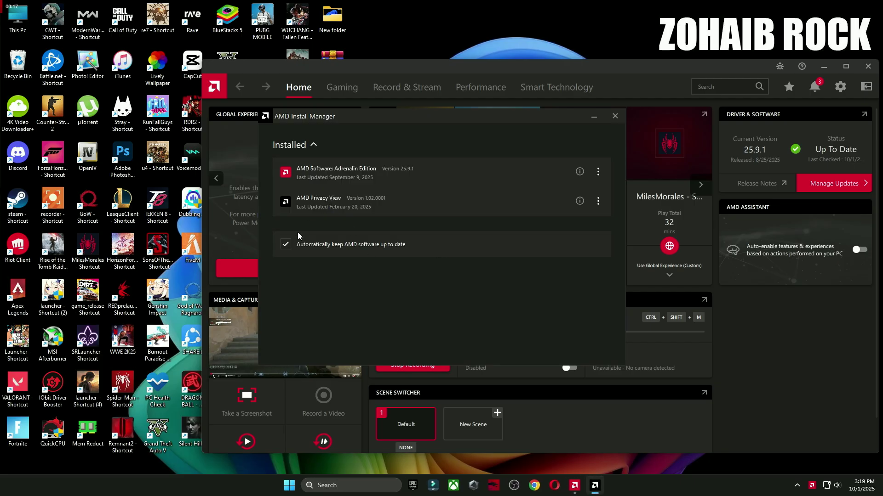
left_click(615, 115)
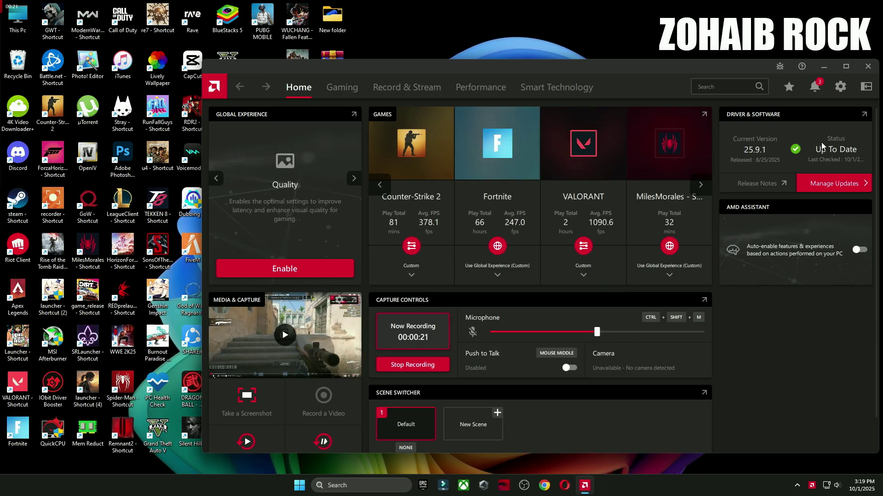
left_click(868, 66)
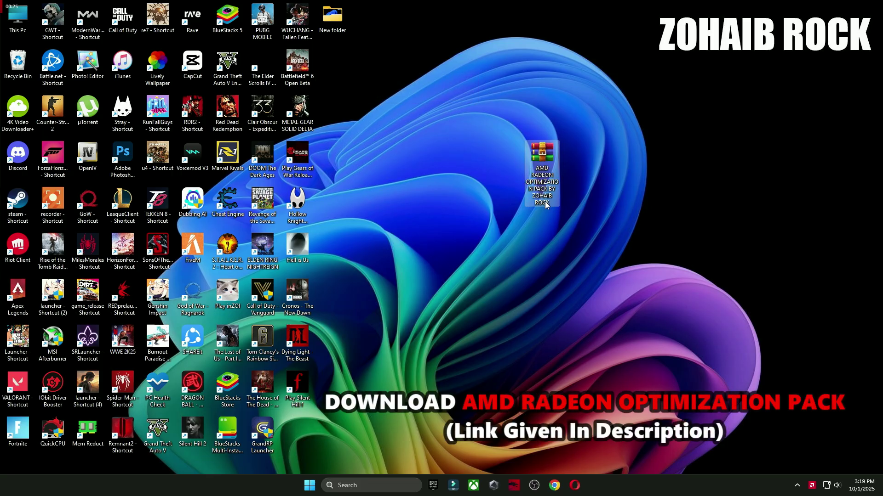
- Extract the AMD RADEON OPTIMIZATION PACK archive onto the desktop and open its 1 Windows Best Optimization Settings (Registry) folder
right_click(541, 170)
mouse_move(561, 350)
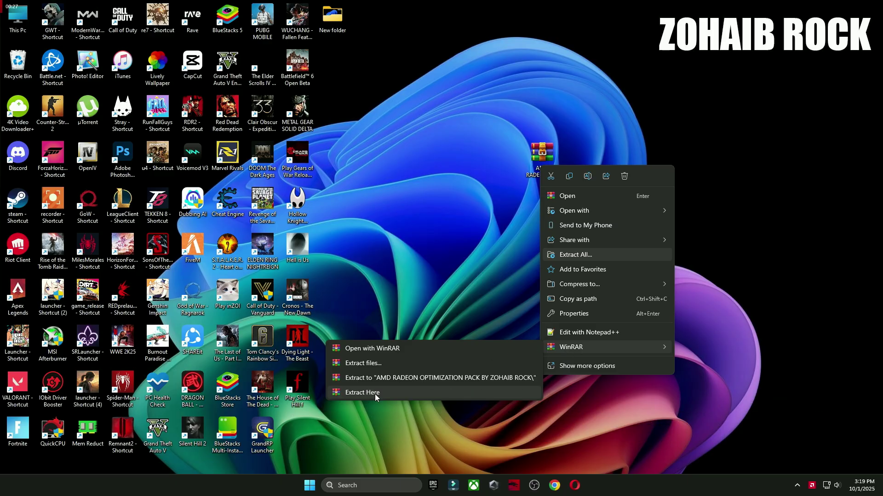
left_click(372, 395)
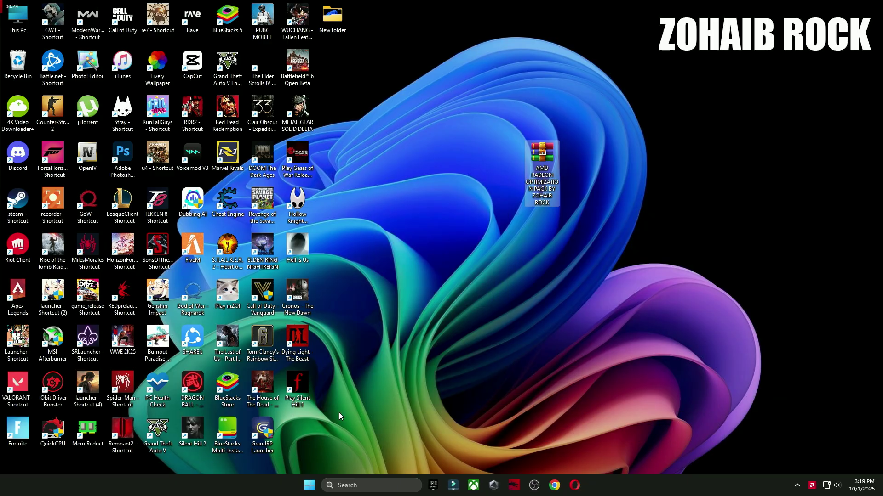
left_click_drag(297, 430, 432, 348)
left_click_drag(487, 154, 486, 175)
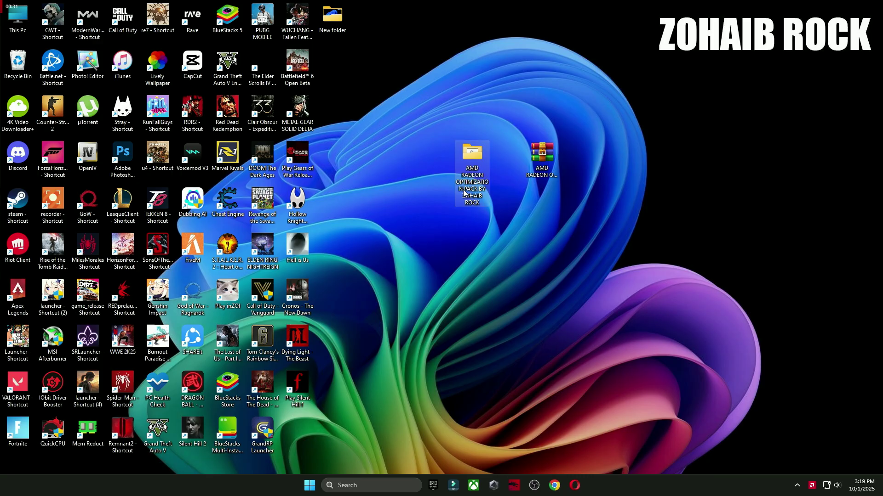
double_click(472, 155)
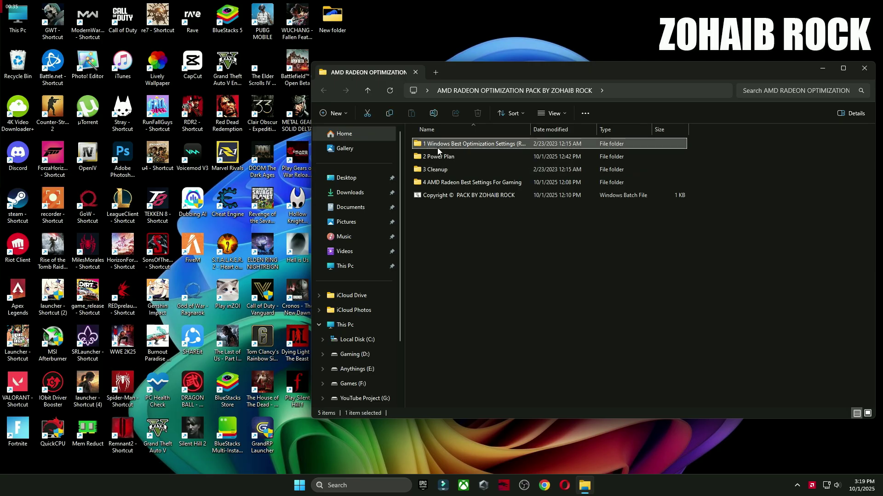
double_click(469, 145)
- View the System page of Windows Settings and close it
key("super")
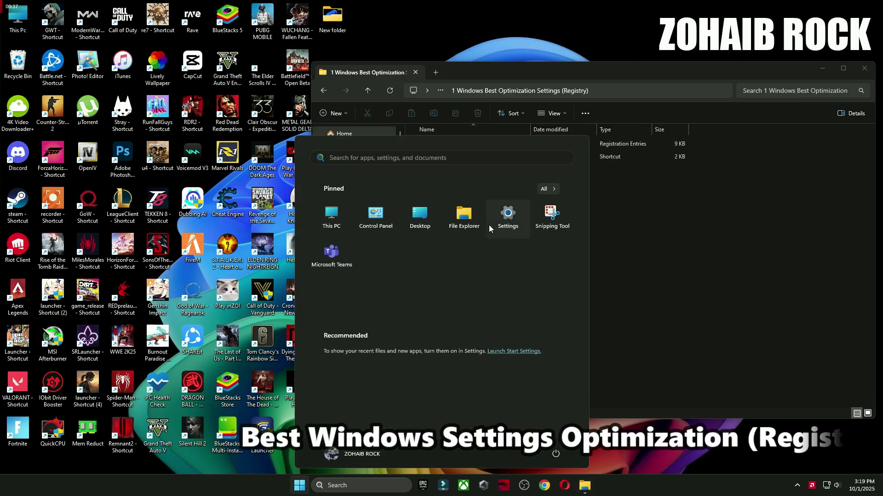
left_click(489, 225)
scroll(211, 250, "down", 5)
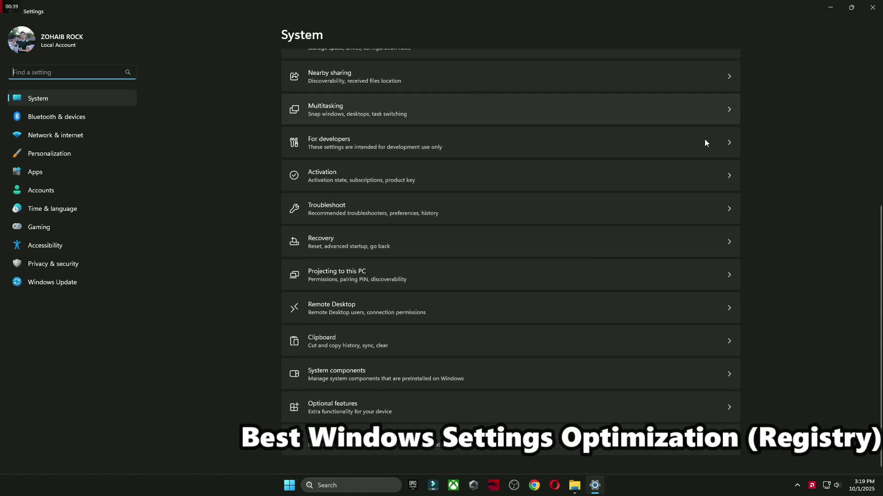
left_click(872, 7)
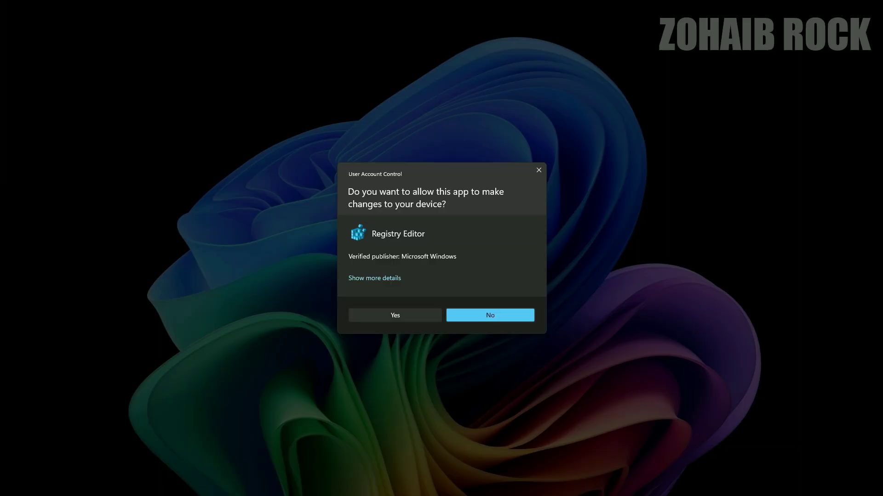
- Merge the Optimize ALL Windows Settings file into the registry, approving the confirmations
left_click(462, 313)
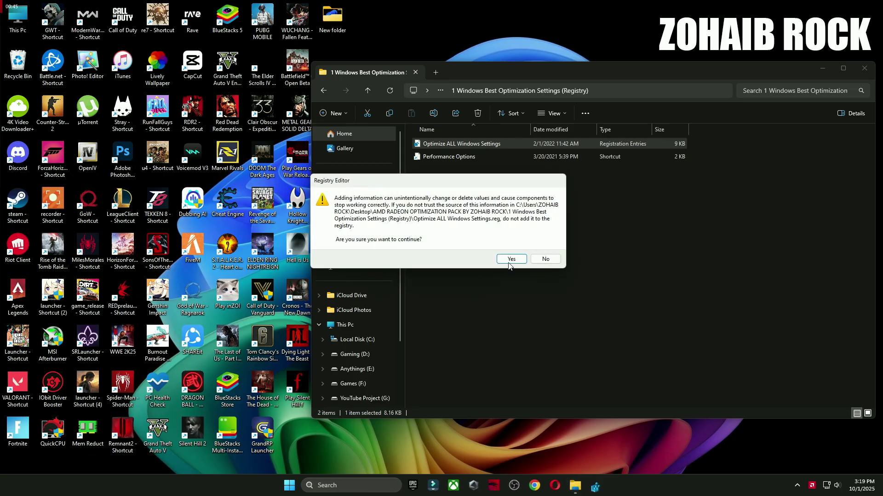
left_click(510, 260)
left_click(545, 246)
- Open the pack's Performance Options shortcut and choose Adjust for best performance for the visual effects
double_click(443, 157)
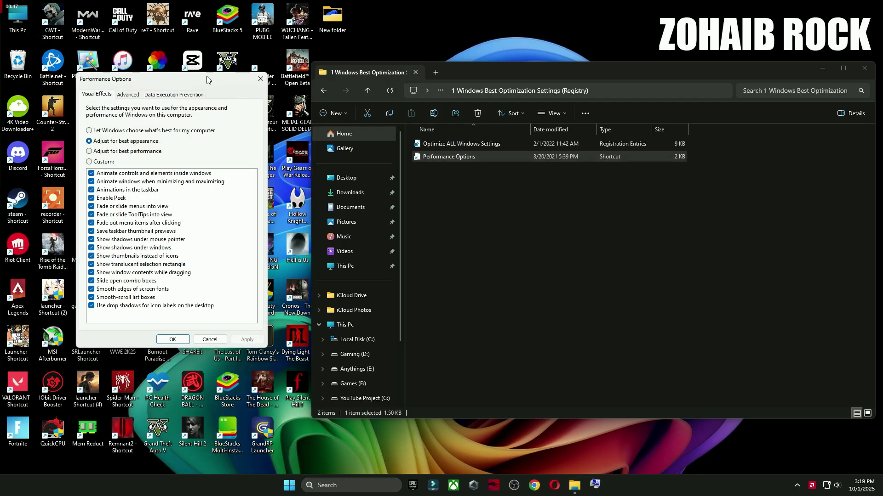
left_click_drag(207, 80, 537, 107)
left_click(426, 179)
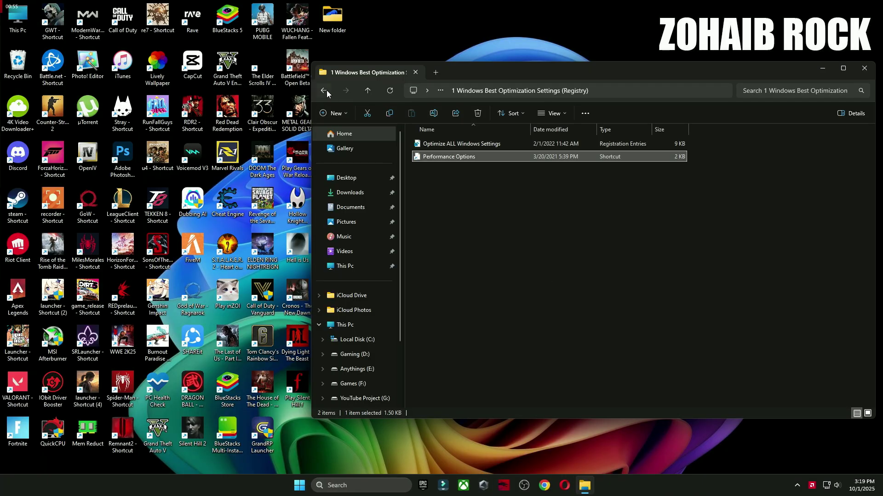
- View the pack's 2 Power Plan folder, launch the installed QuickCPU with permission to make changes, and dismiss its update notice
key("alt+Up")
double_click(454, 158)
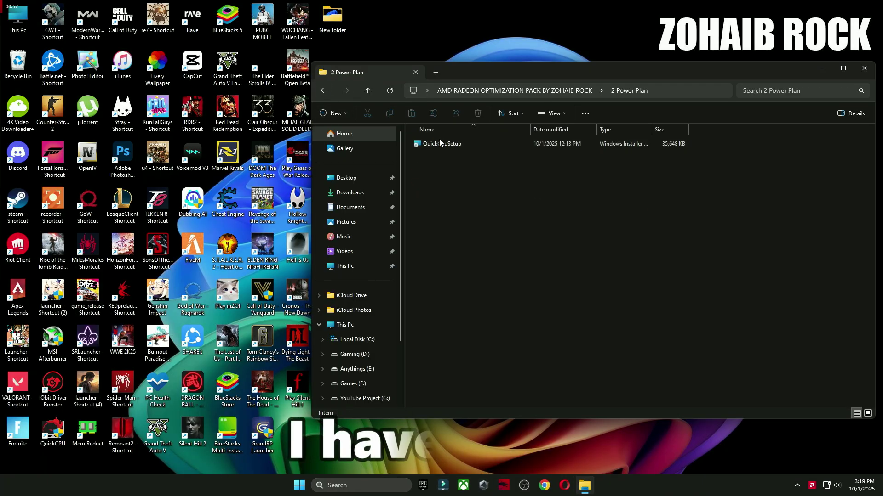
double_click(53, 431)
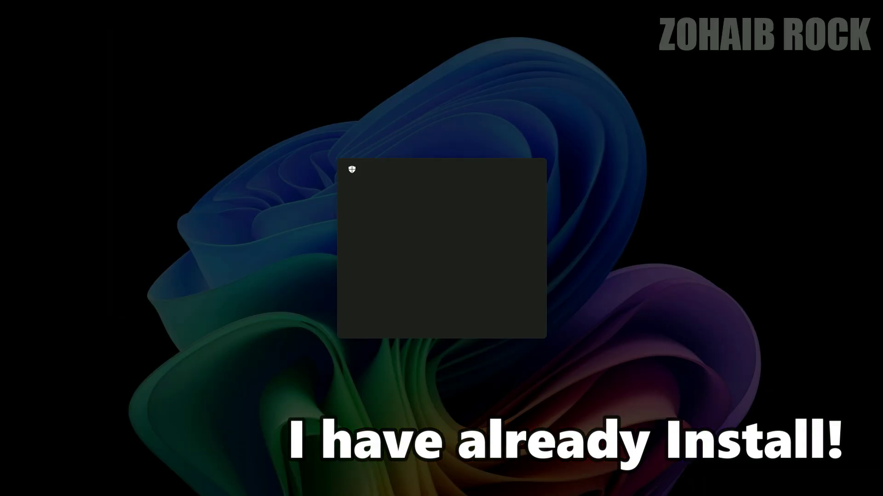
left_click(420, 330)
left_click(822, 69)
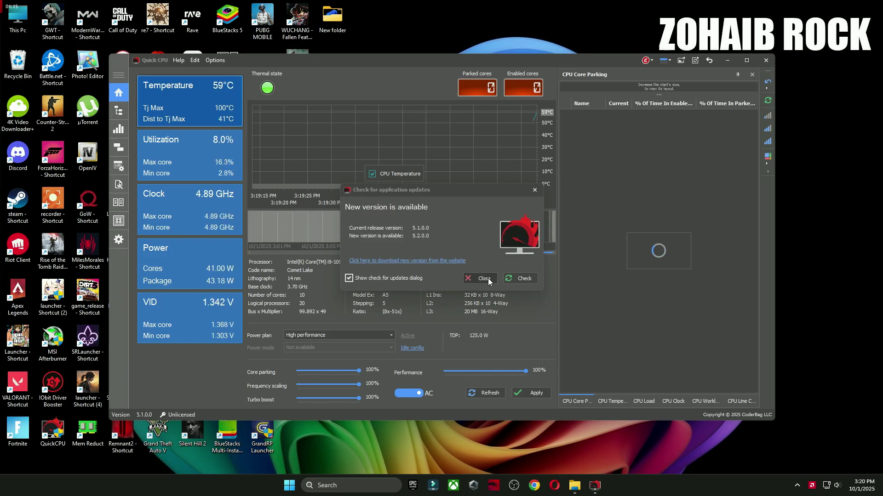
left_click(482, 279)
- Apply the High performance power plan in Quick CPU with frequency scaling and turbo boost at 100%, and close the program
left_click(334, 335)
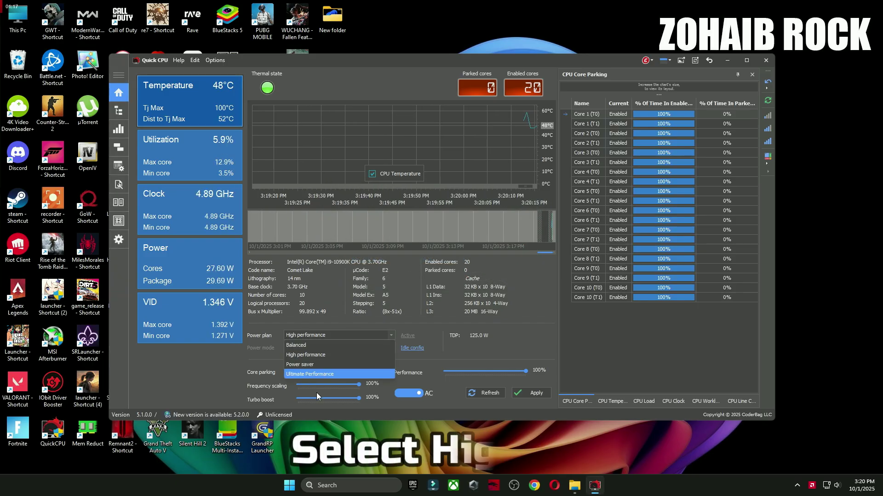
left_click(306, 355)
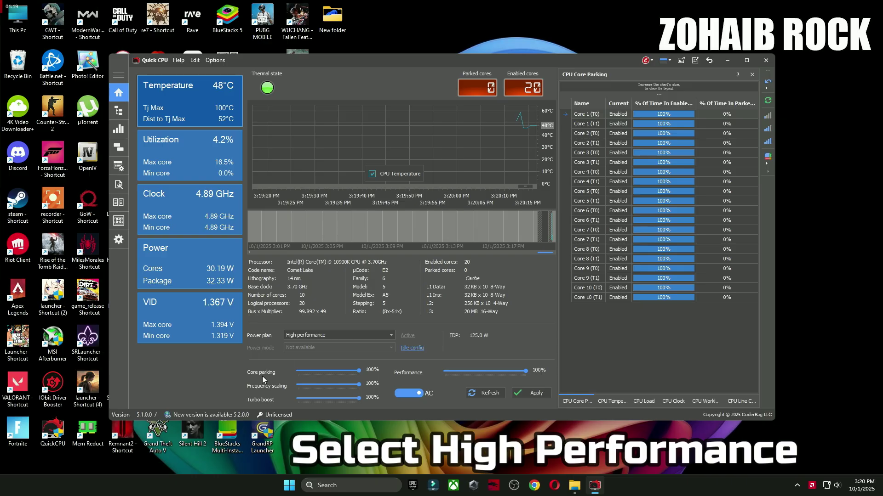
mouse_move(359, 384)
left_mouse_down()
mouse_move(297, 384)
mouse_move(360, 384)
left_mouse_up()
left_click_drag(298, 399, 359, 398)
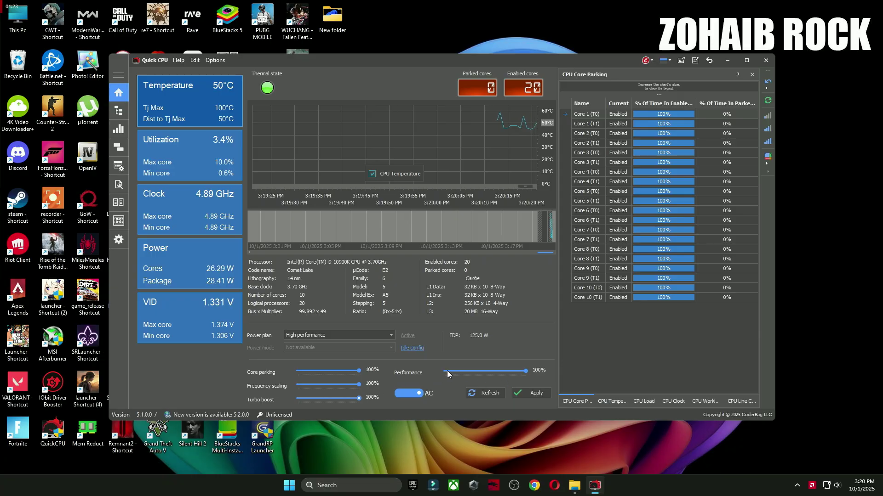
left_click(530, 393)
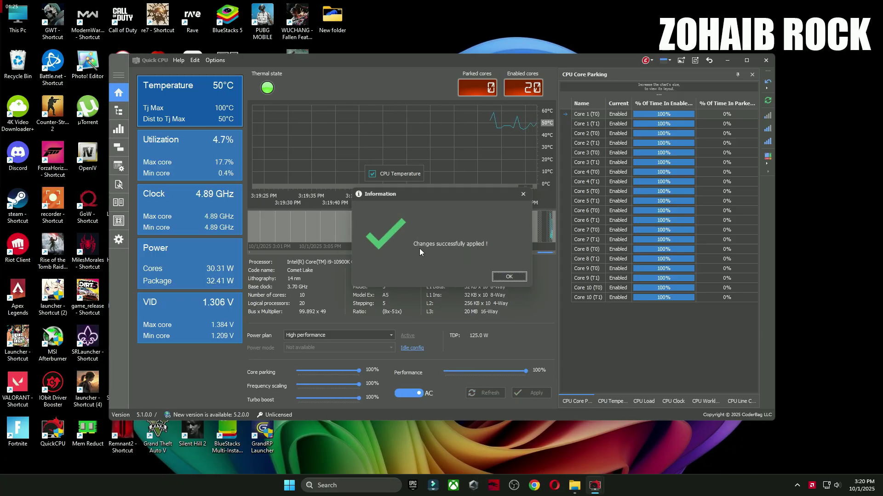
left_click(509, 277)
left_click(762, 63)
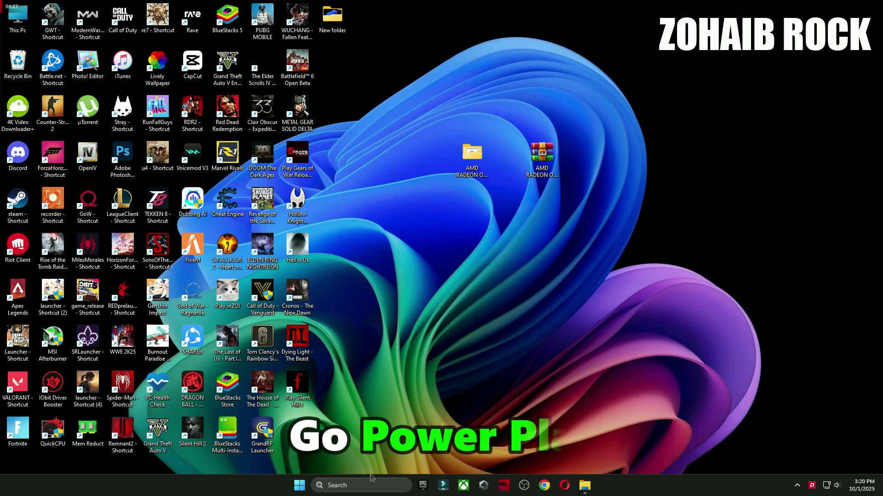
- Search Windows for the power plan settings, check the selected plan and the additional plans, and close Power Options
left_click(358, 485)
type("power")
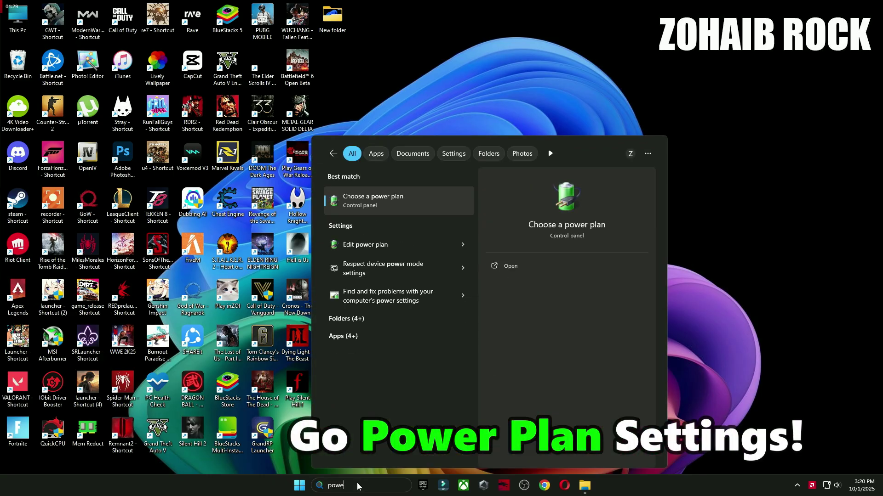
left_click(377, 199)
left_click_drag(428, 97, 538, 104)
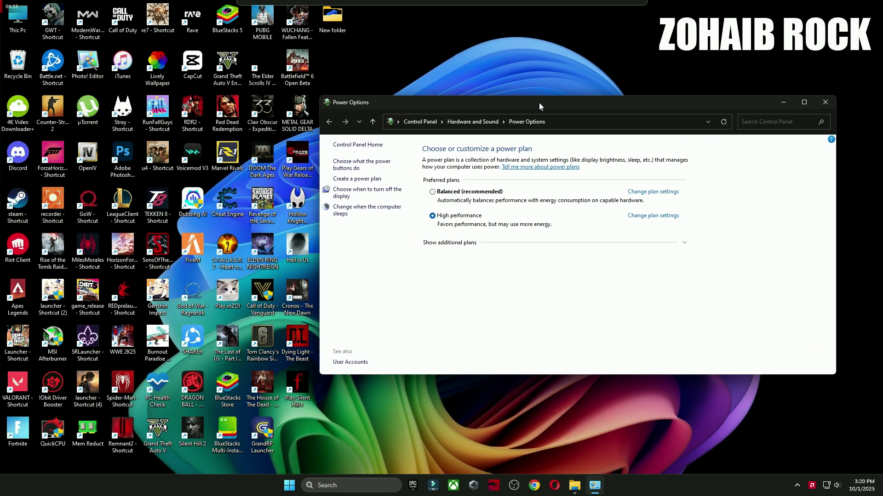
left_click(461, 242)
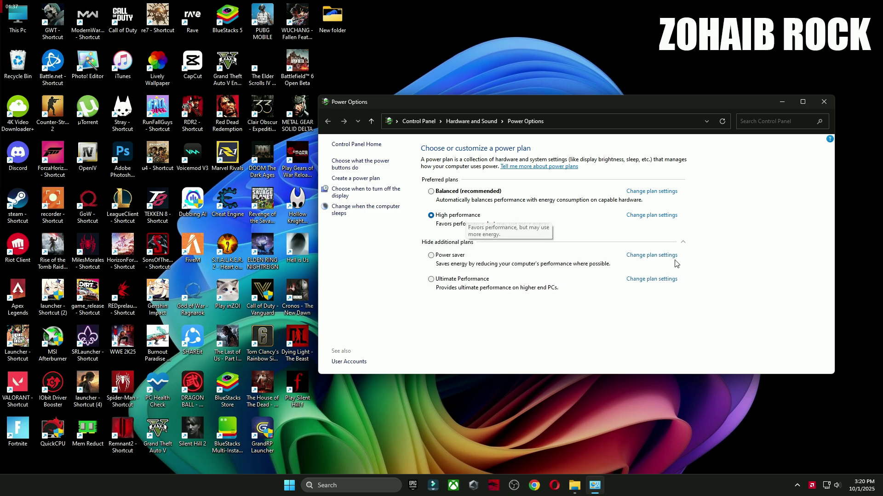
left_click(823, 102)
- Run the Delete Temporary Files and Delete Windows Update Cache scripts from the pack's 3 Cleanup folder
left_click(576, 485)
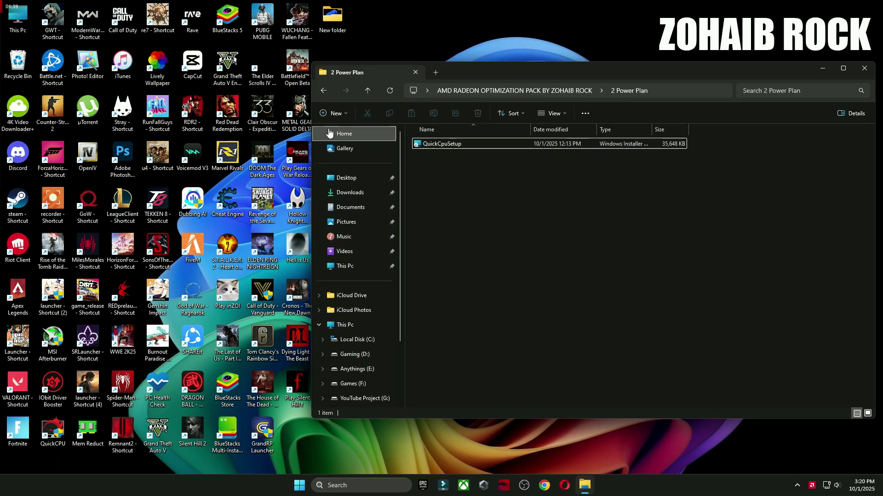
left_click(324, 90)
double_click(416, 172)
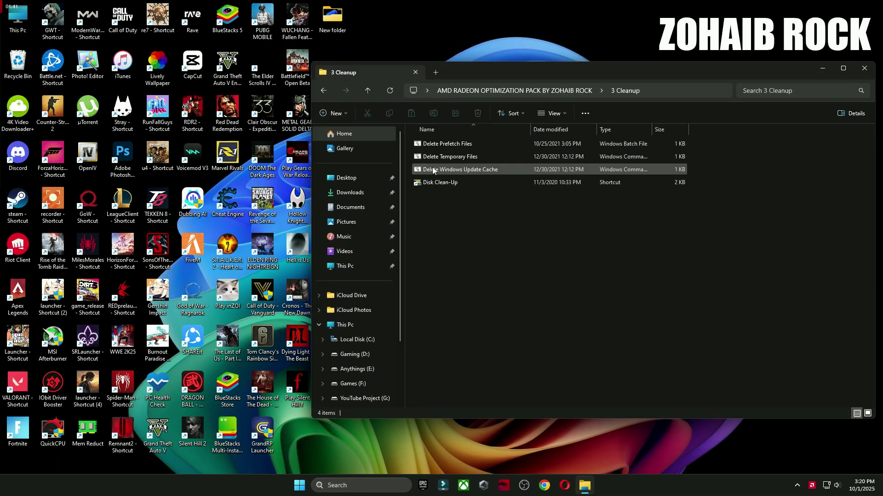
left_click(444, 157)
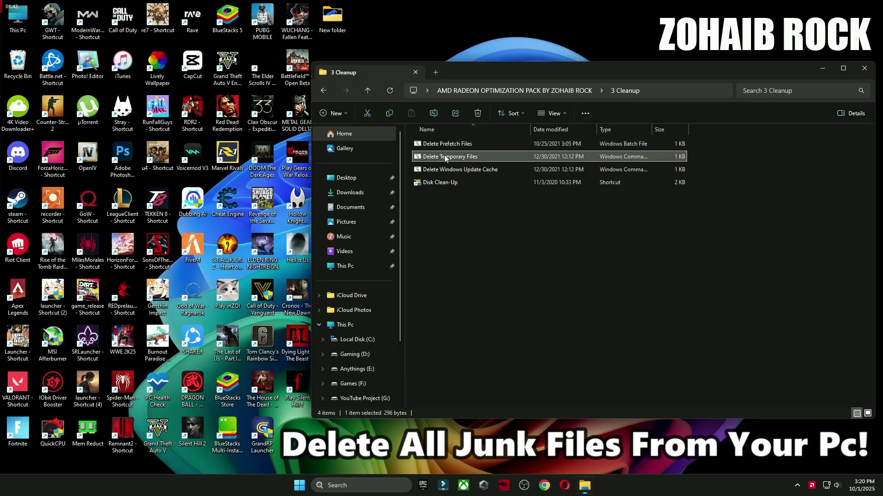
double_click(444, 156)
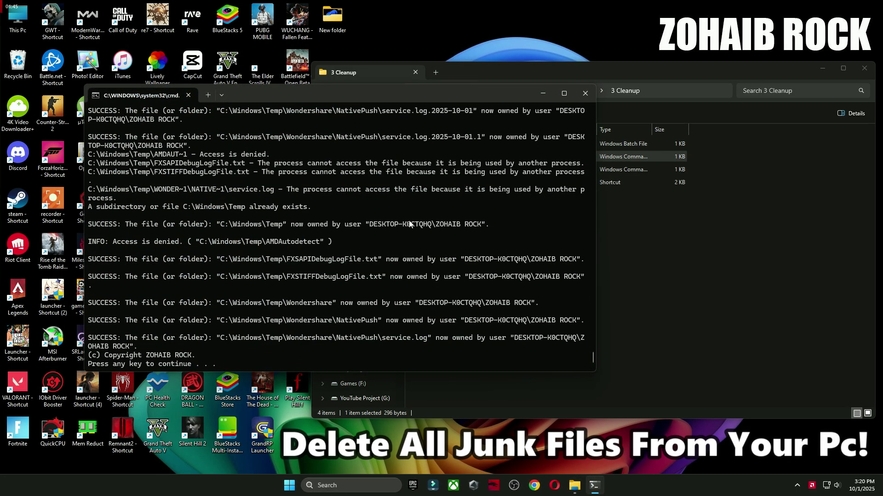
key("Return")
double_click(460, 170)
key("Return")
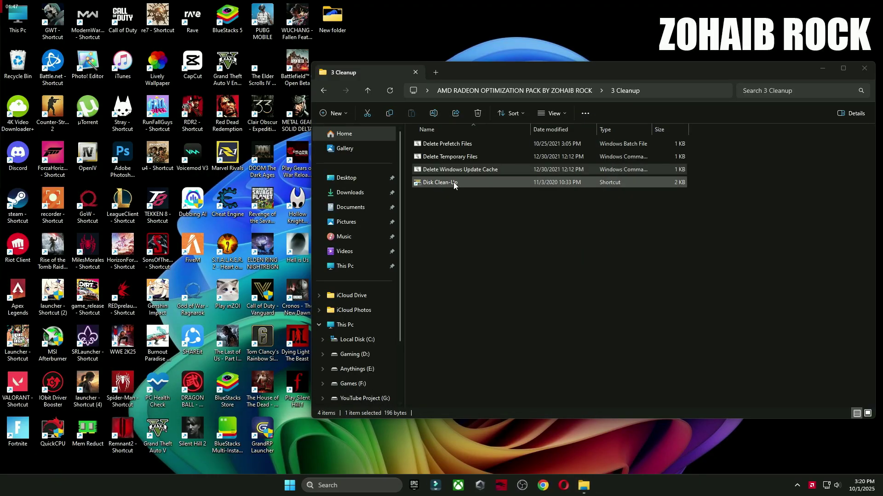
- Run the pack's Disk Clean-Up on drive C: with the listed file types including Recycle Bin selected, and confirm deleting the files
double_click(453, 182)
left_click(822, 68)
left_click(418, 256)
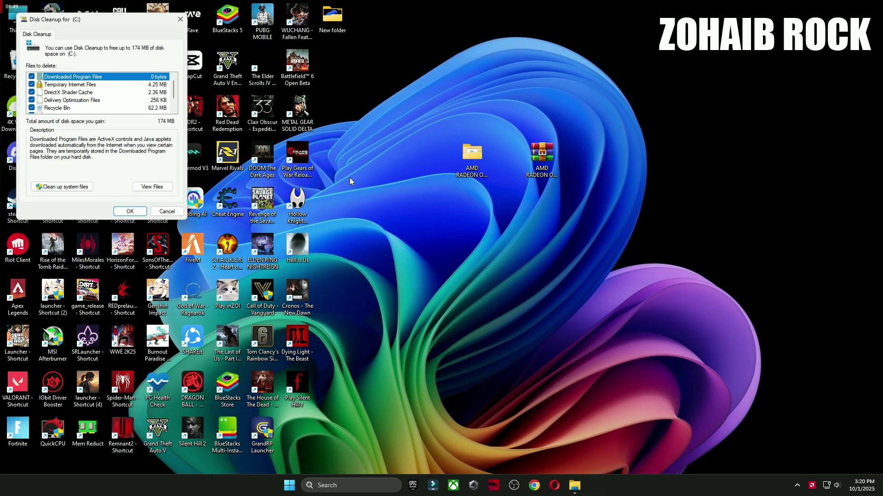
left_click_drag(132, 21, 544, 96)
scroll(483, 168, "down", 1)
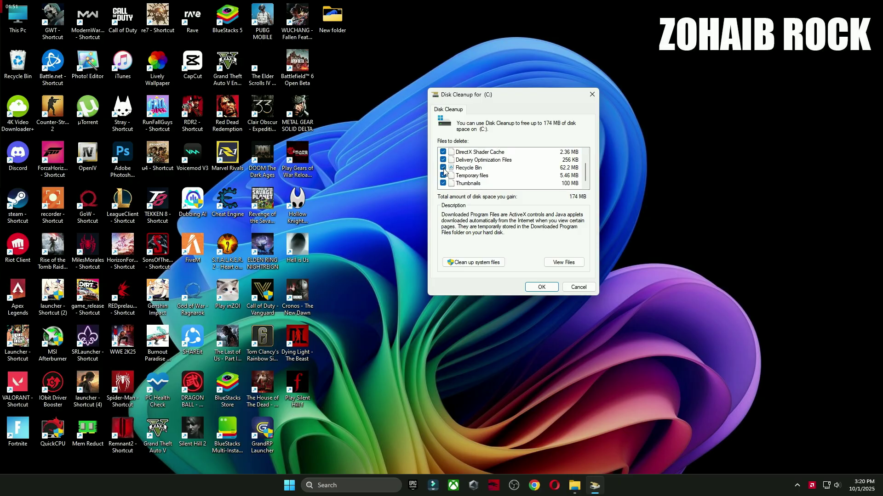
left_click(443, 168)
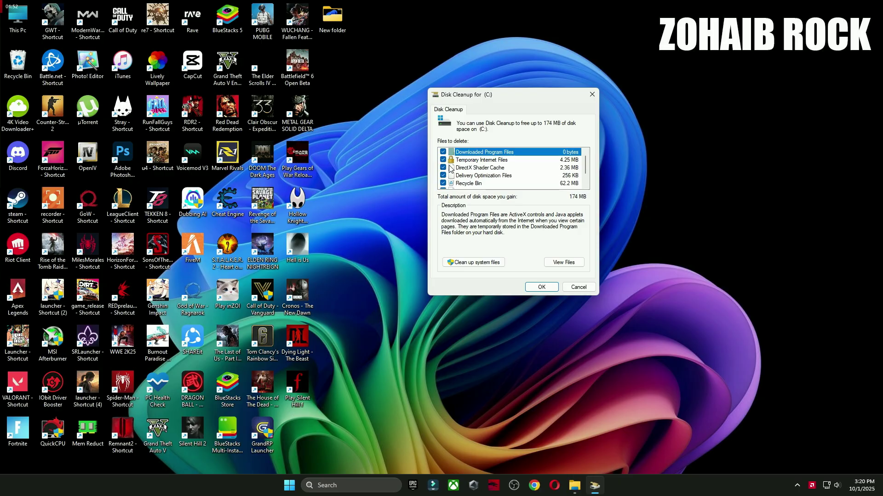
left_click(541, 289)
left_click(462, 244)
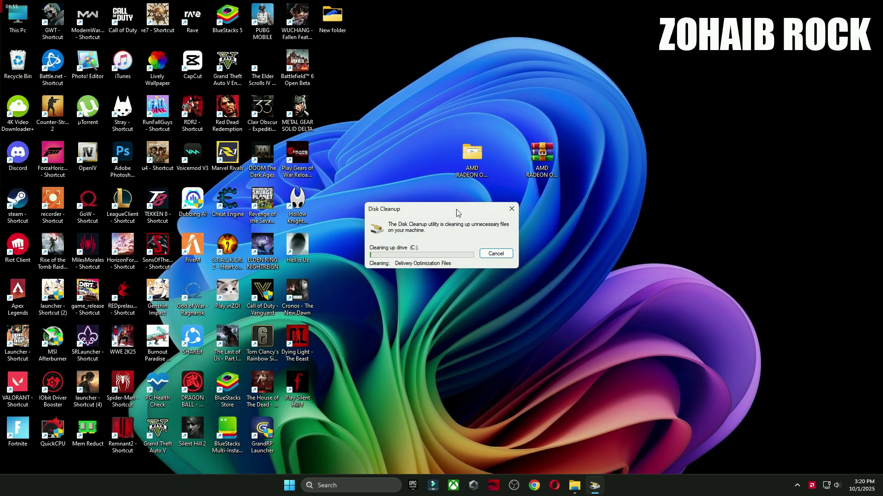
left_click_drag(458, 213, 525, 134)
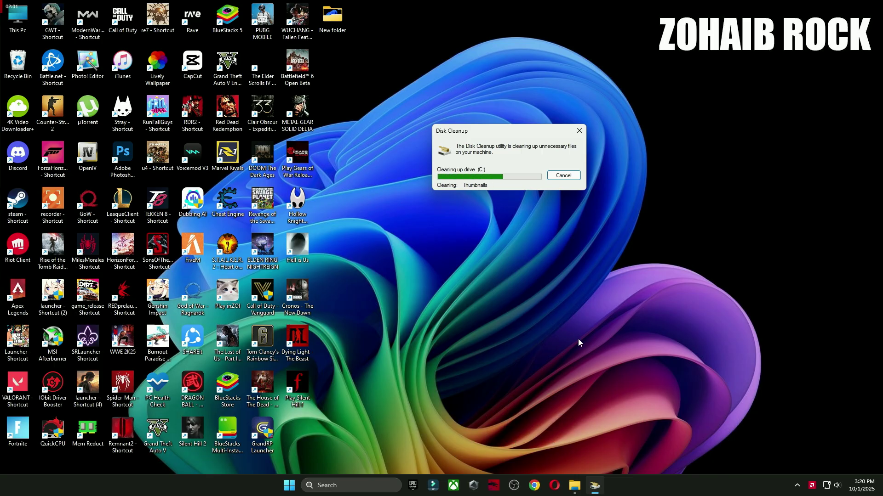
- View the four AMD Radeon control panel settings images in the 4 AMD Radeon Best Settings For Gaming folder, and close the image and folder
left_click(574, 486)
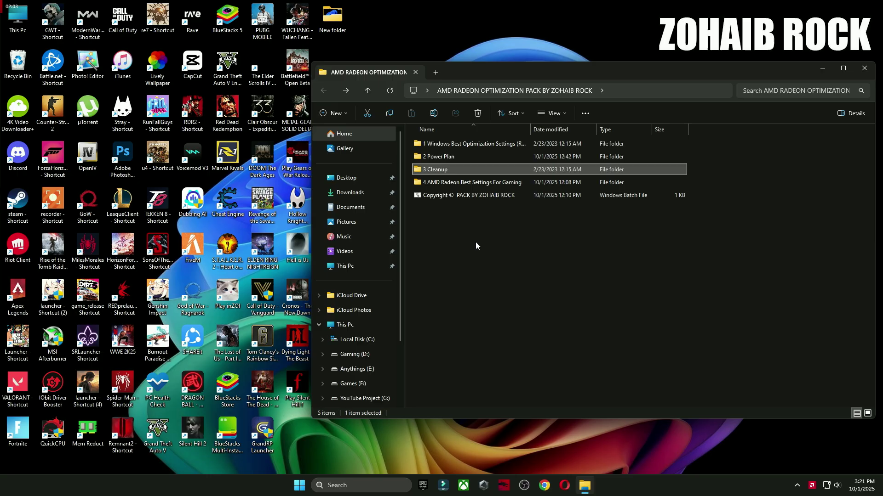
double_click(442, 183)
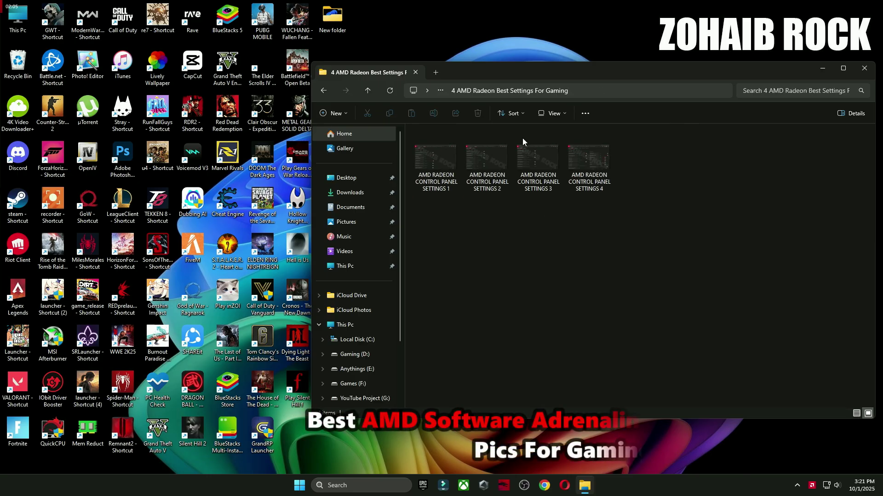
double_click(442, 167)
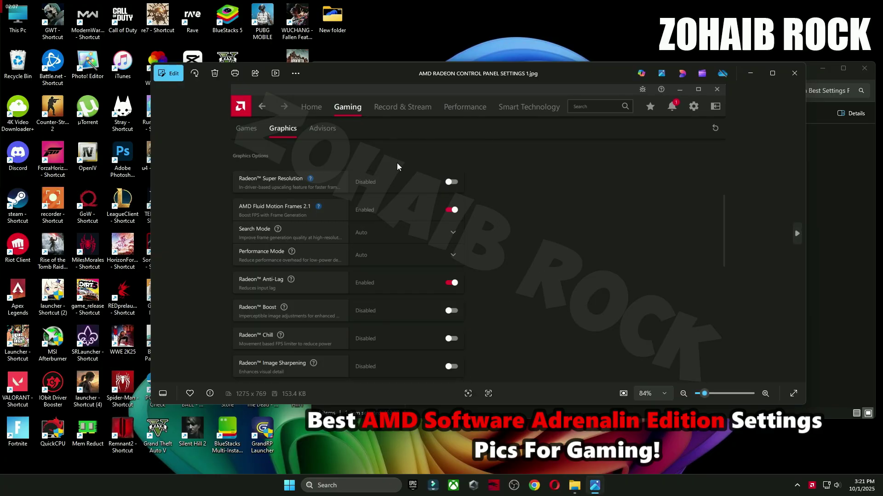
key("Right")
key("Right")
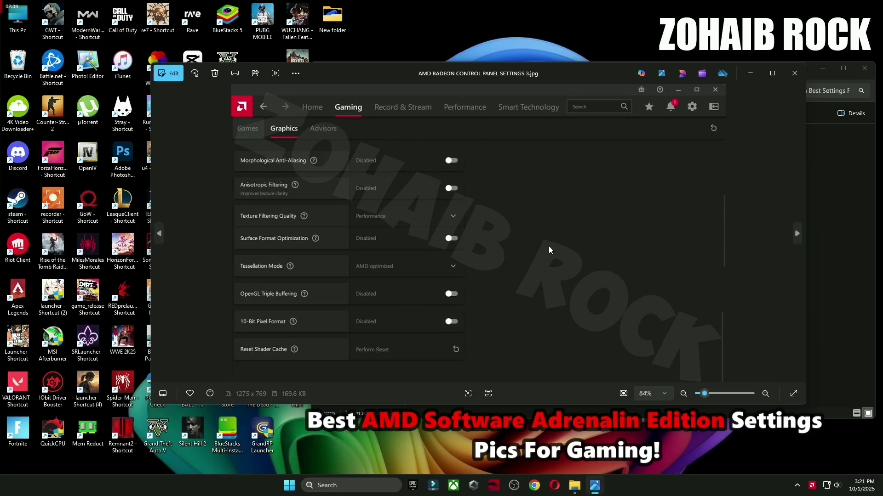
key("Right")
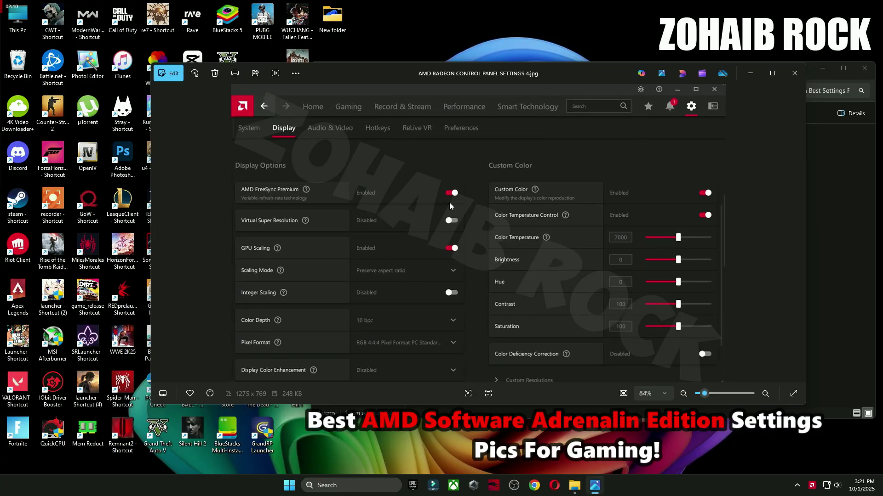
left_click(794, 73)
left_click(865, 68)
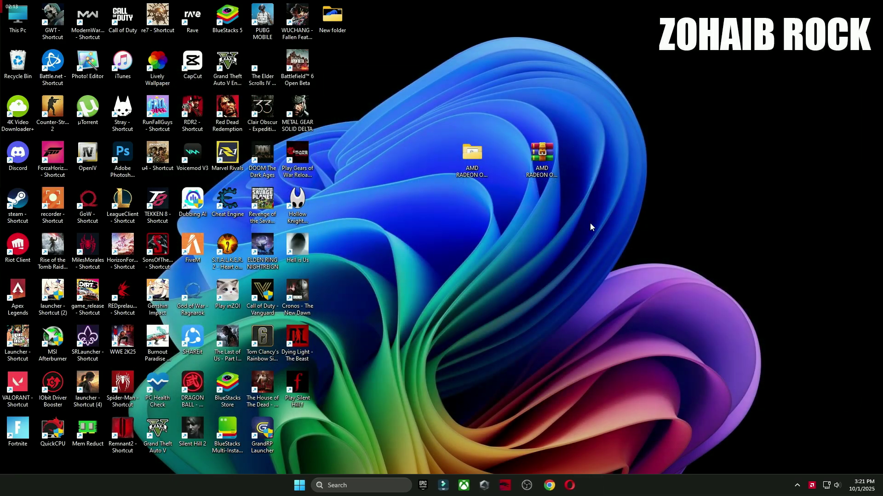
- Launch AMD Software from the desktop and open the Counter-Strike 2 game profile
right_click(399, 126)
left_click(427, 238)
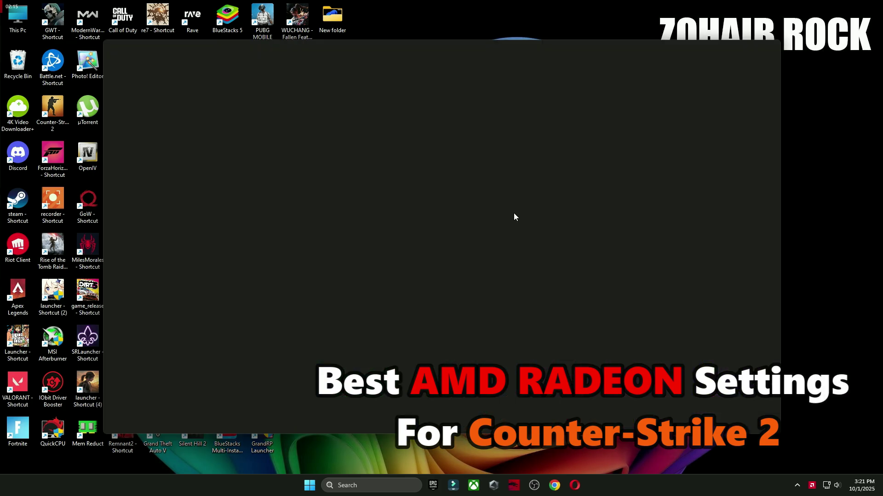
left_click_drag(492, 48, 586, 67)
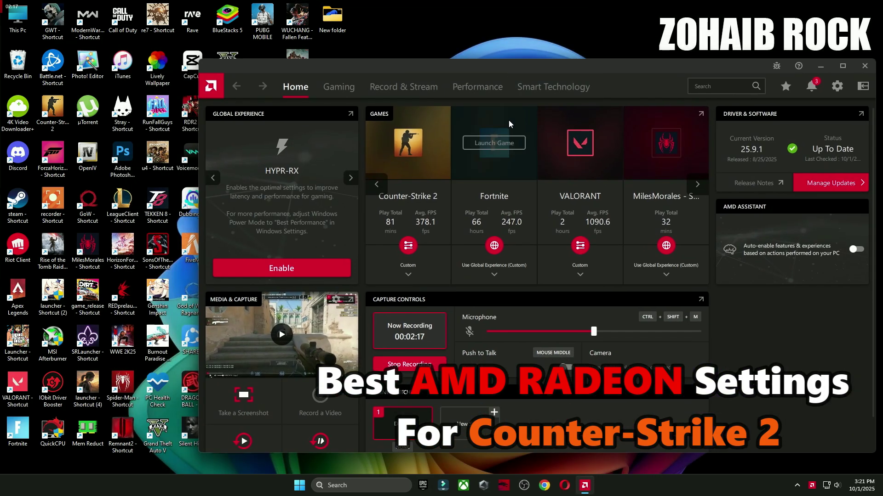
left_click(403, 202)
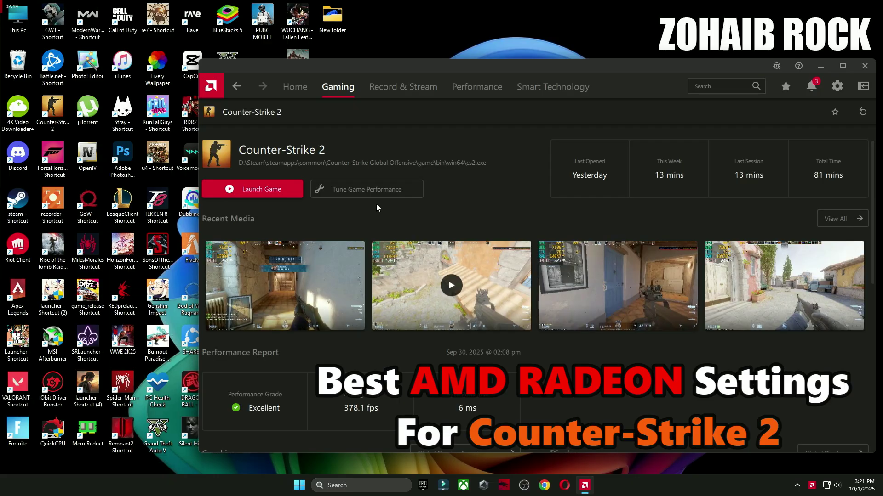
- Go through the Counter-Strike 2 graphics settings and set Wait for Vertical Refresh to Always off
scroll(376, 207, "down", 5)
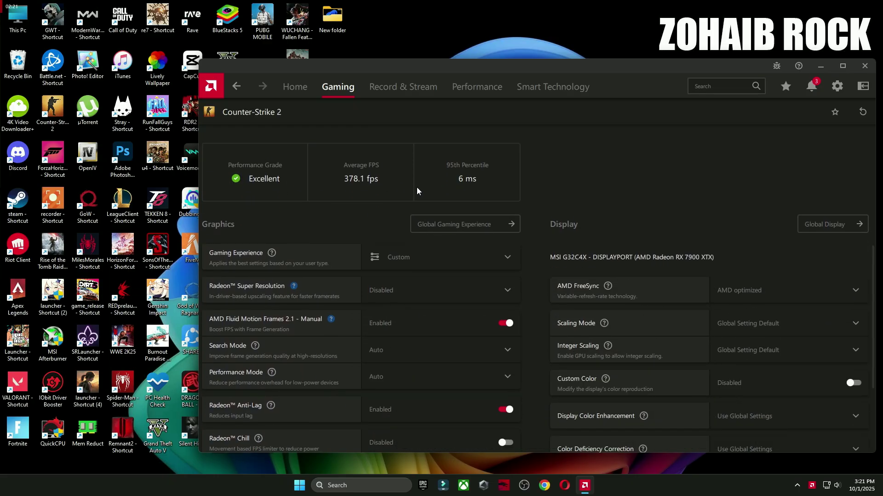
scroll(405, 194, "down", 3)
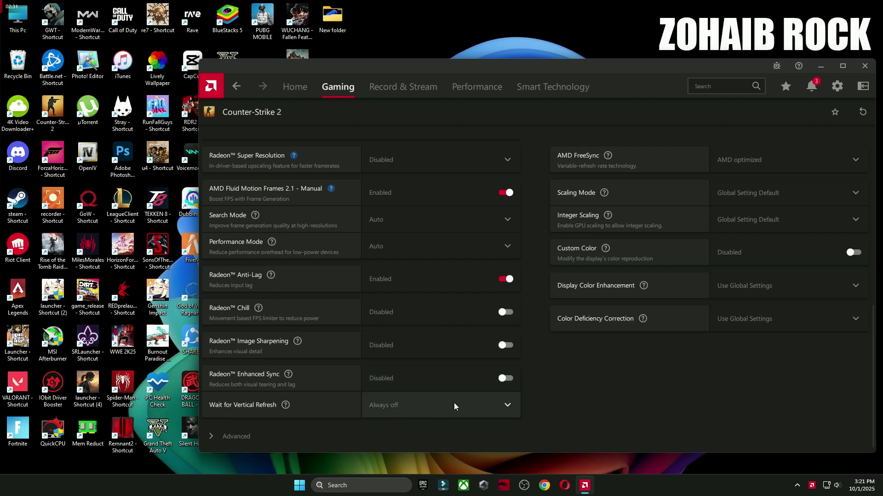
left_click(421, 405)
left_click(405, 380)
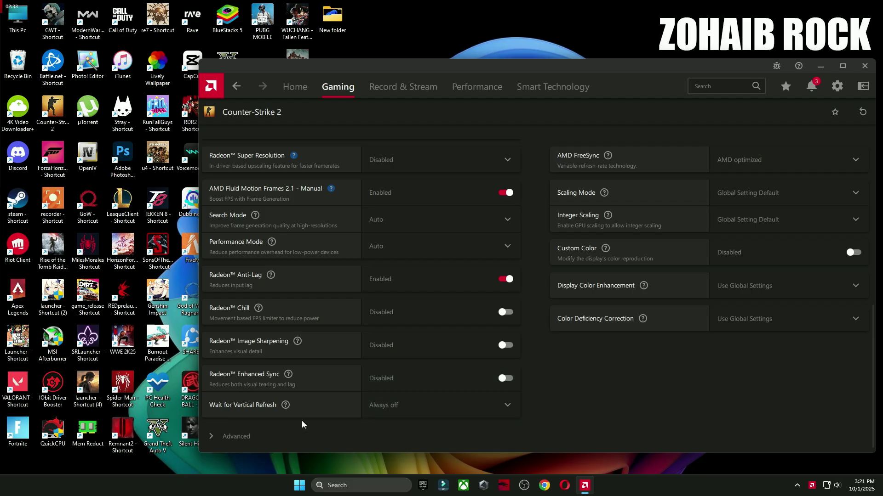
- Expand the advanced graphics settings for Counter-Strike 2 and check the Anti-Aliasing options, texture filtering and tessellation settings
scroll(378, 380, "down", 5)
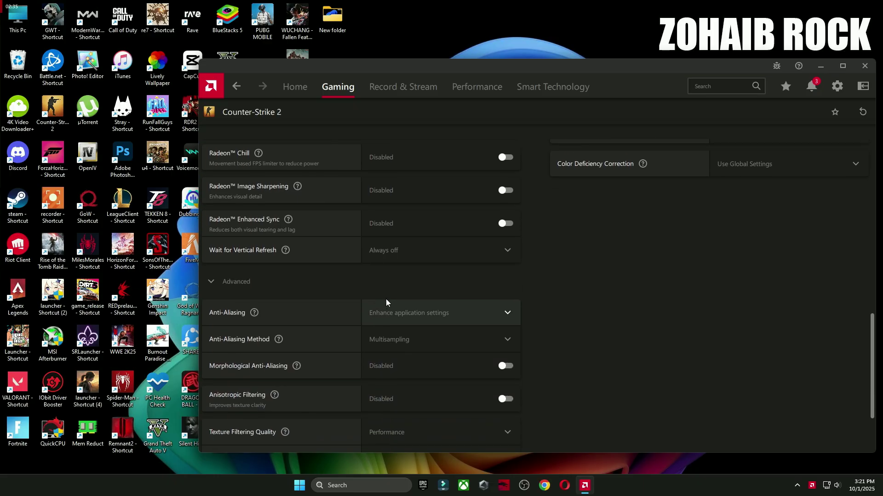
left_click(399, 247)
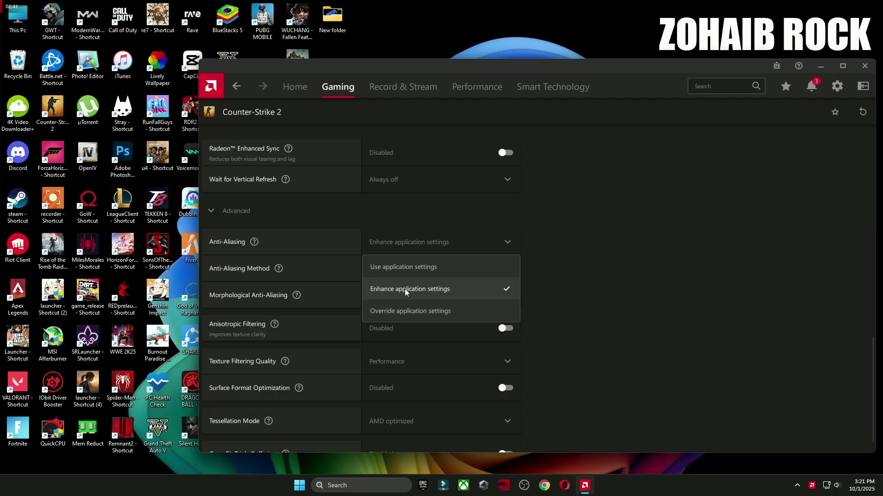
left_click(556, 270)
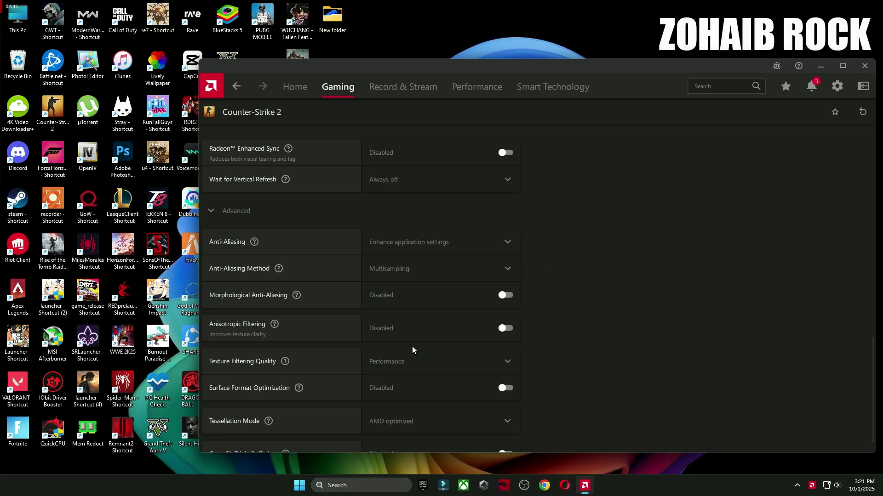
scroll(403, 399, "down", 1)
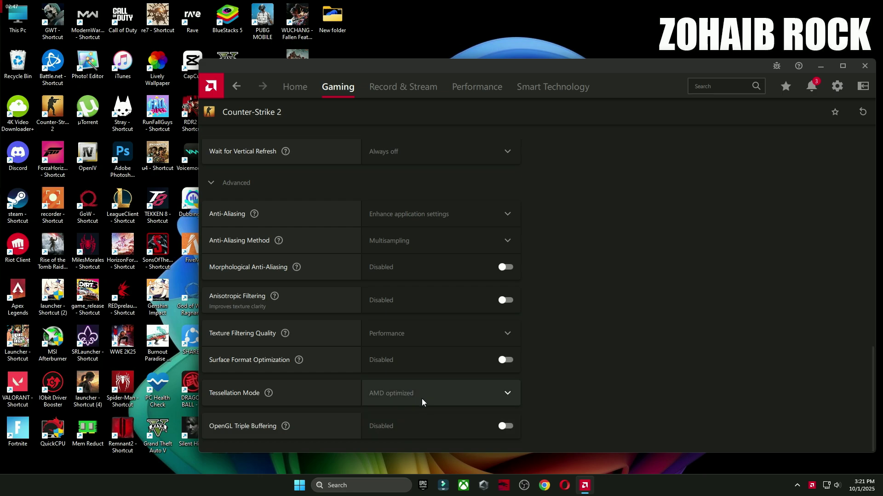
scroll(462, 371, "up", 3)
- Enable Custom Color in the global display settings with Color Temperature at 7000, review the display options and close AMD Software
left_click(838, 86)
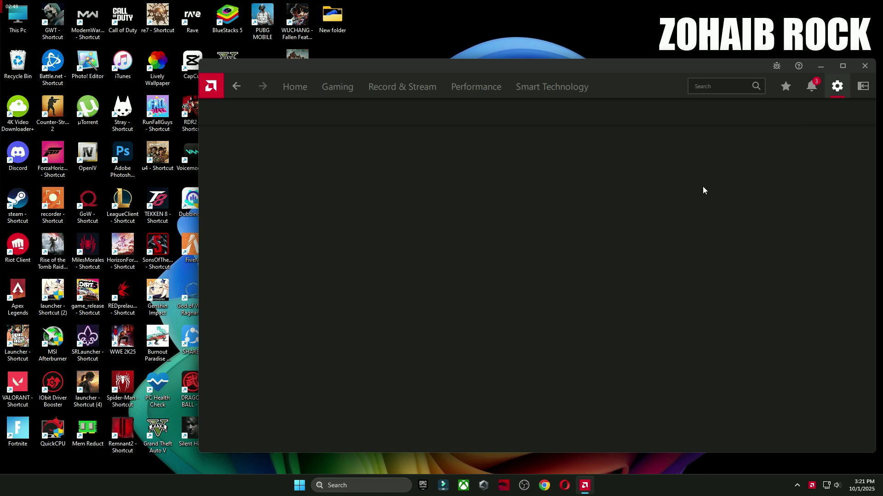
left_click(260, 113)
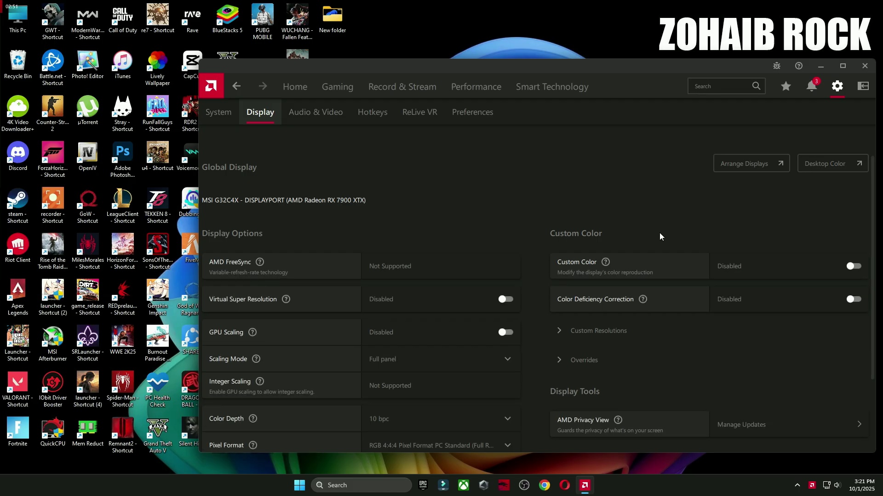
left_click(853, 266)
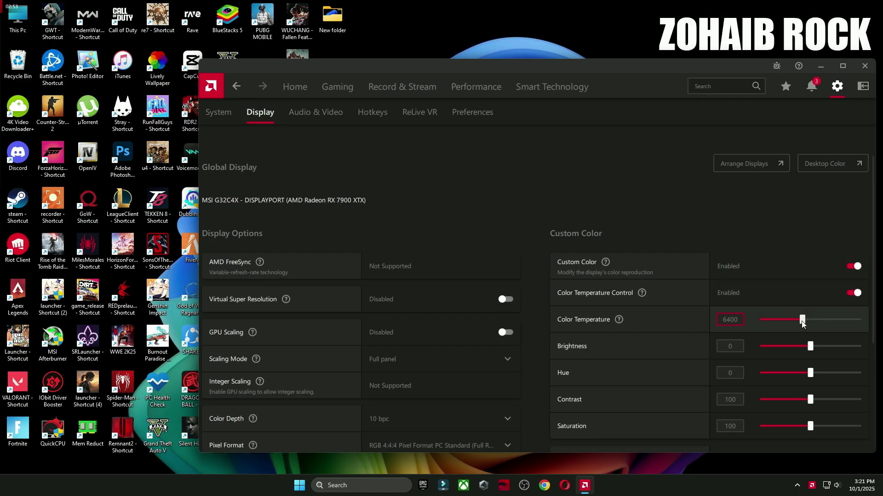
left_click_drag(809, 323, 809, 322)
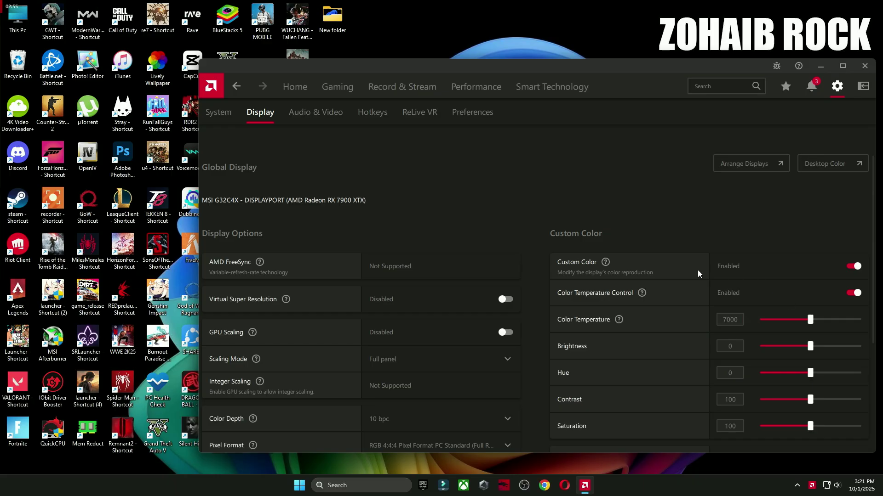
scroll(597, 262, "down", 2)
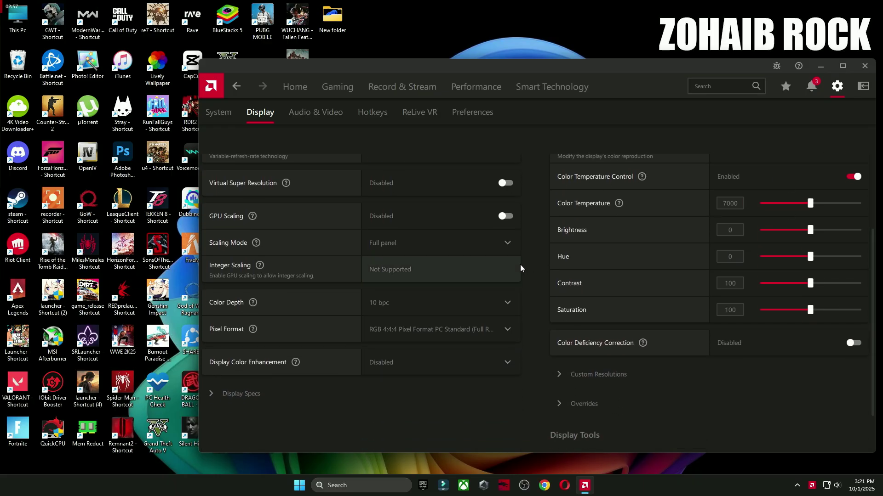
scroll(542, 258, "up", 1)
scroll(542, 257, "up", 2)
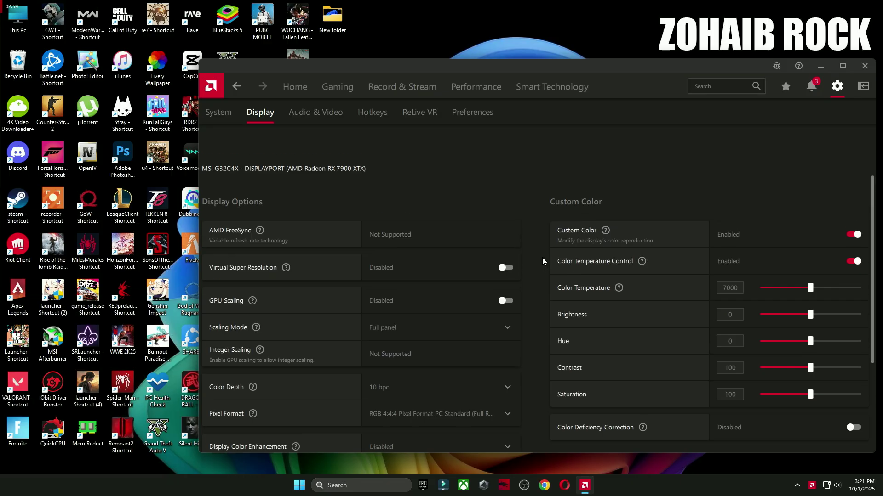
left_click(865, 66)
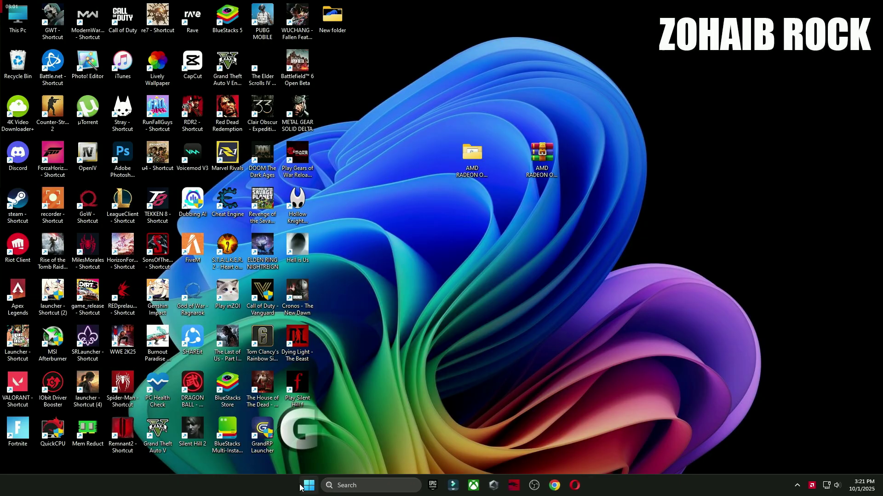
- Open Windows Settings and go through the Gaming section to the per-app Graphics options
key("super")
left_click(506, 209)
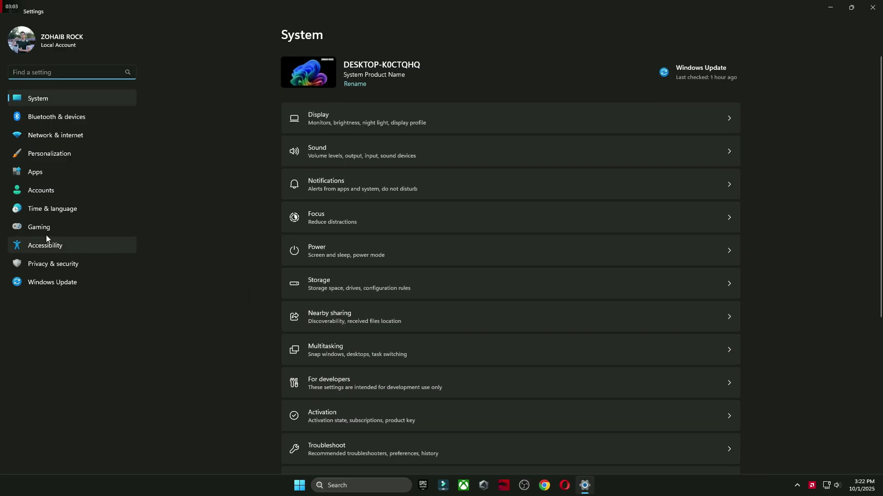
left_click(46, 230)
left_click(335, 139)
left_click(318, 140)
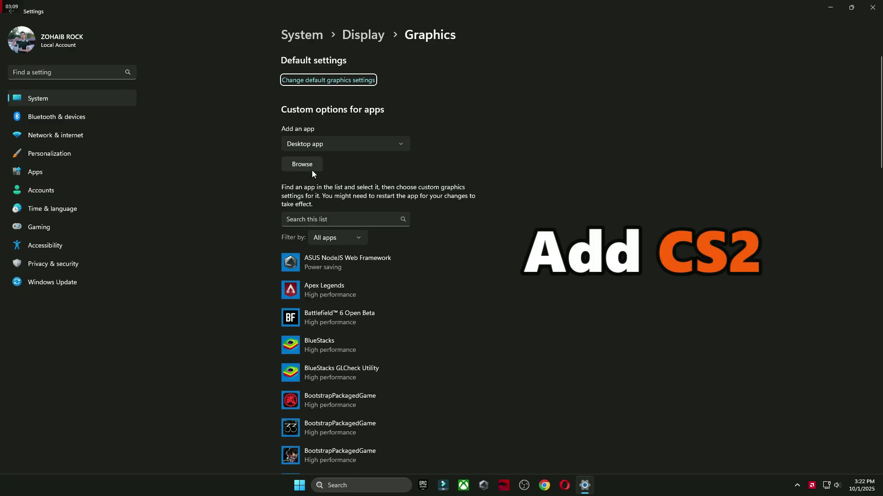
- Save the High performance graphics preference for cs2 and restart the PC
scroll(499, 298, "down", 20)
scroll(499, 297, "down", 8)
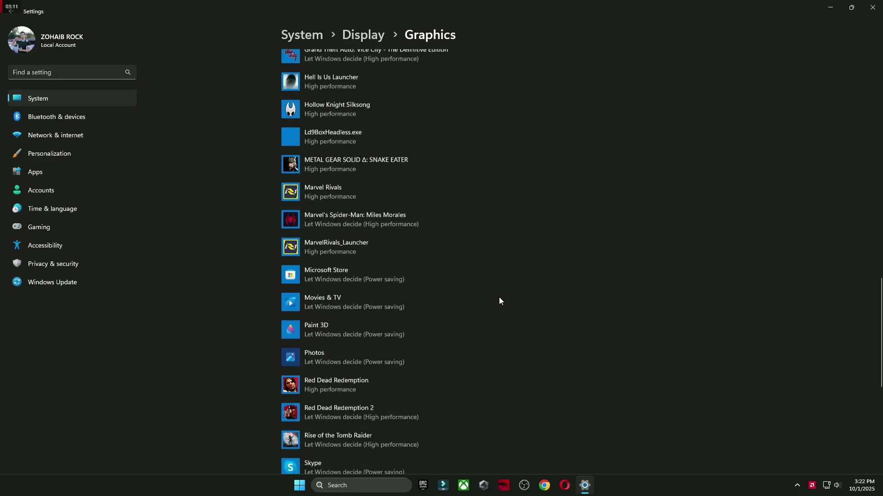
left_click(353, 328)
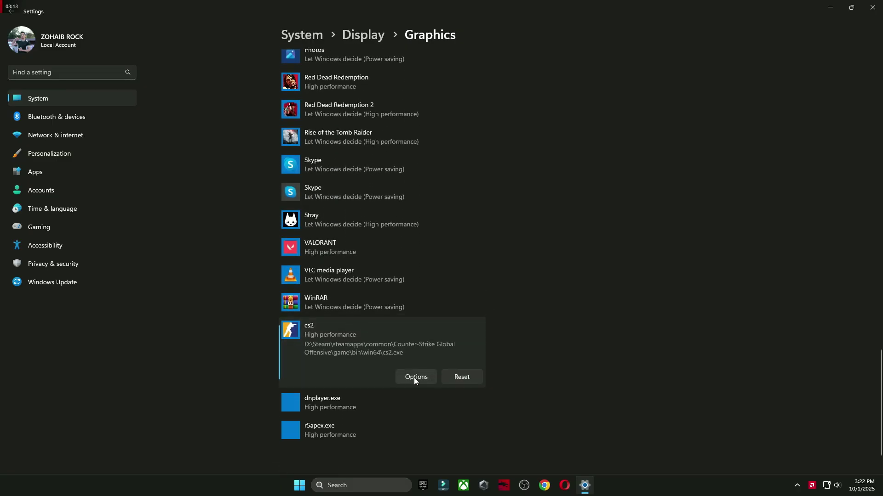
left_click(414, 377)
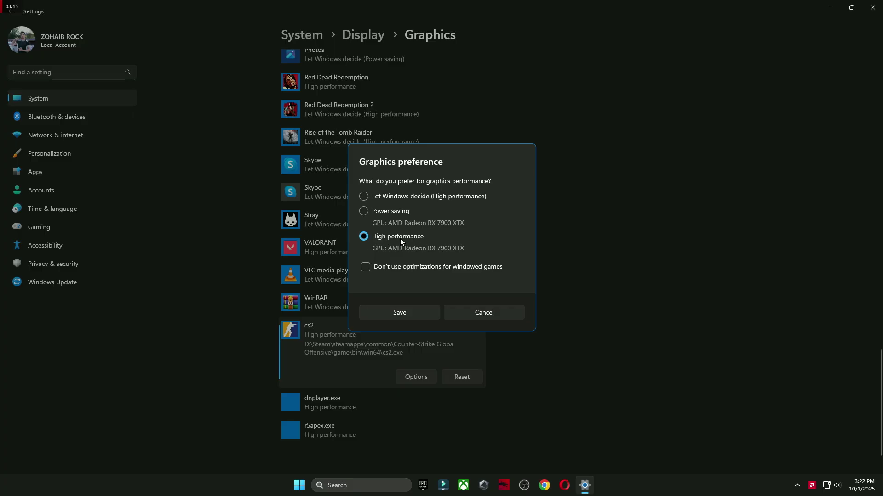
left_click(401, 313)
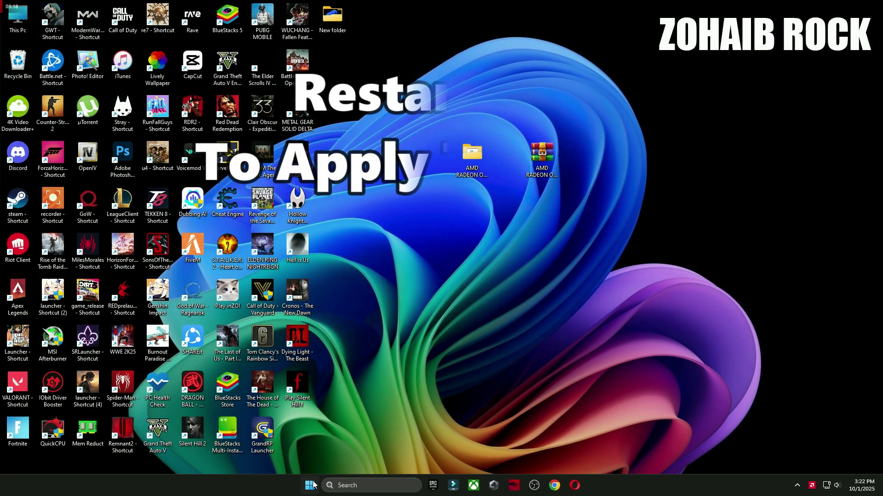
key("super")
left_click(555, 454)
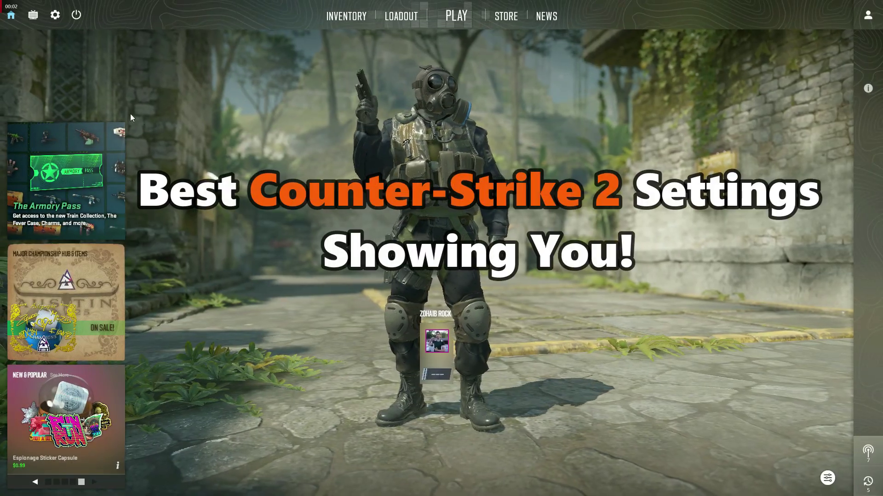
- Open the game's video settings, select the Widescreen 16:9 aspect ratio and check the refresh rate options
left_click(56, 14)
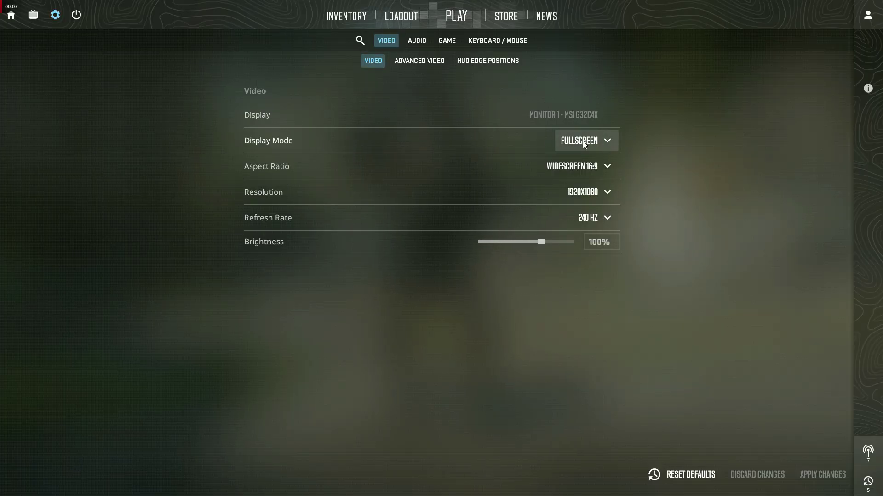
left_click(598, 168)
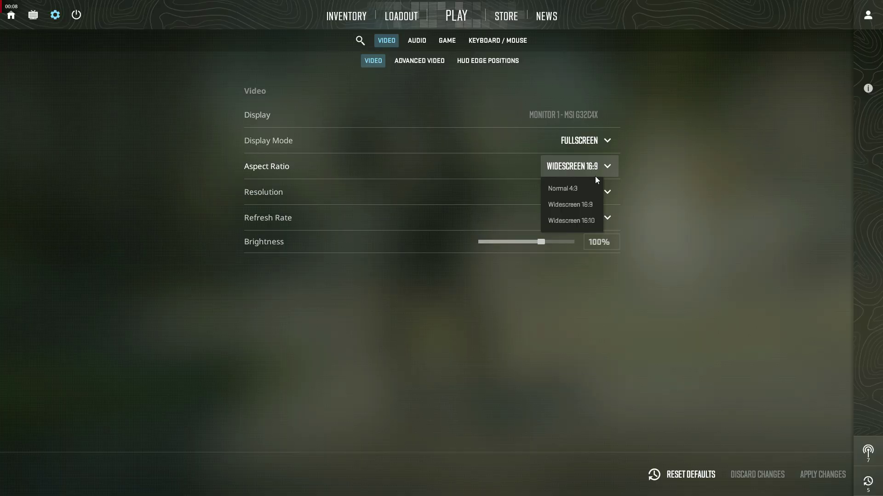
left_click(593, 205)
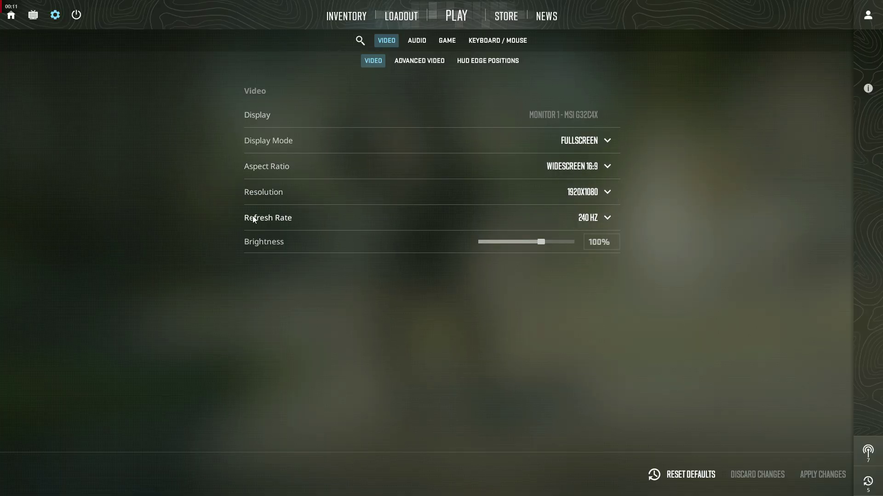
left_click(604, 216)
left_click(604, 216)
left_click(600, 220)
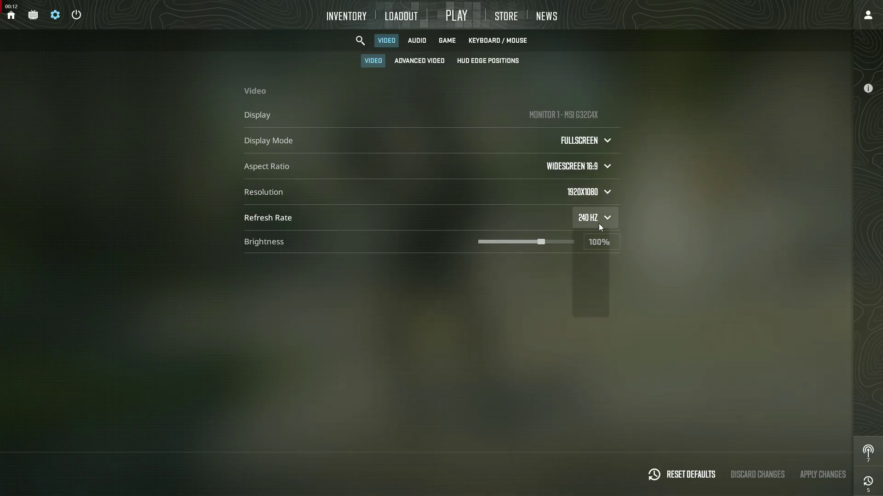
left_click(600, 223)
- In the advanced video settings, set Maximum FPS In Menus to 240 and select Disabled (Highest Quality) for FidelityFX Super Resolution
left_click(414, 61)
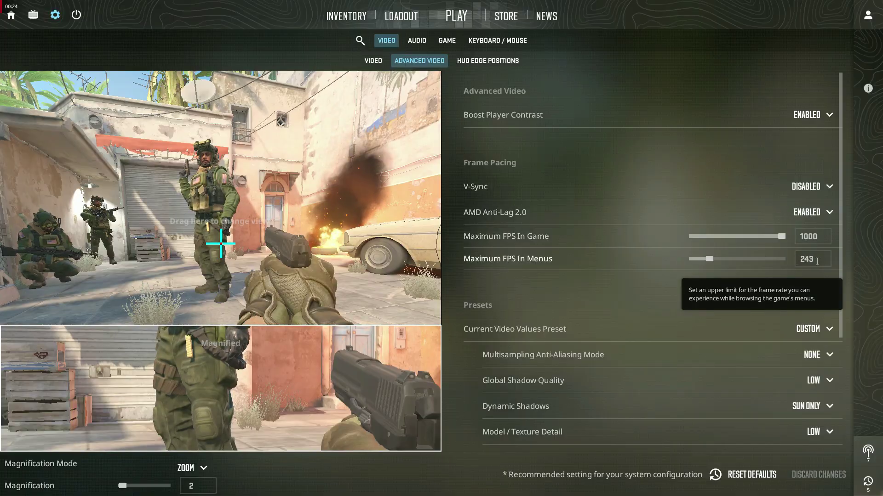
left_click(819, 262)
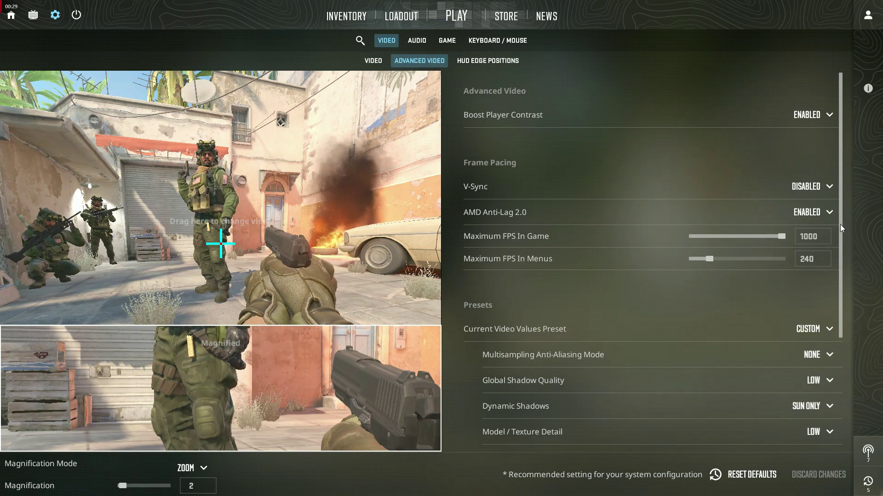
left_click_drag(841, 224, 856, 298)
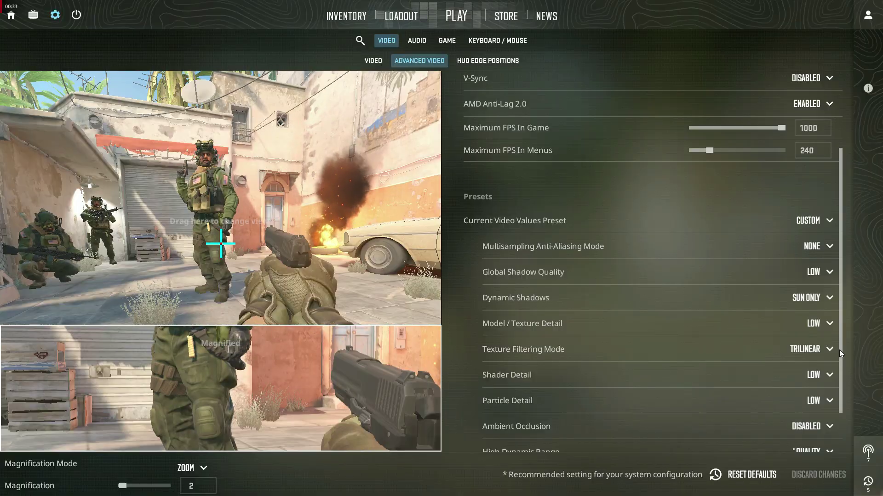
scroll(839, 367, "up", 2)
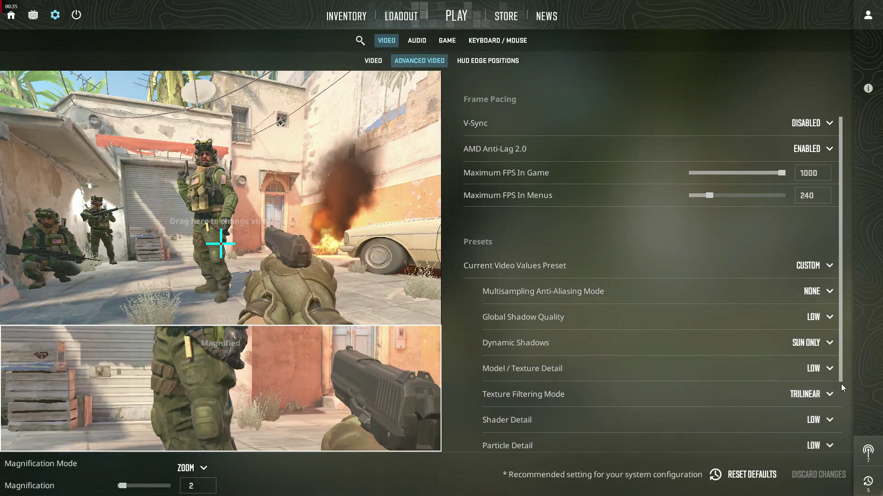
scroll(840, 384, "down", 3)
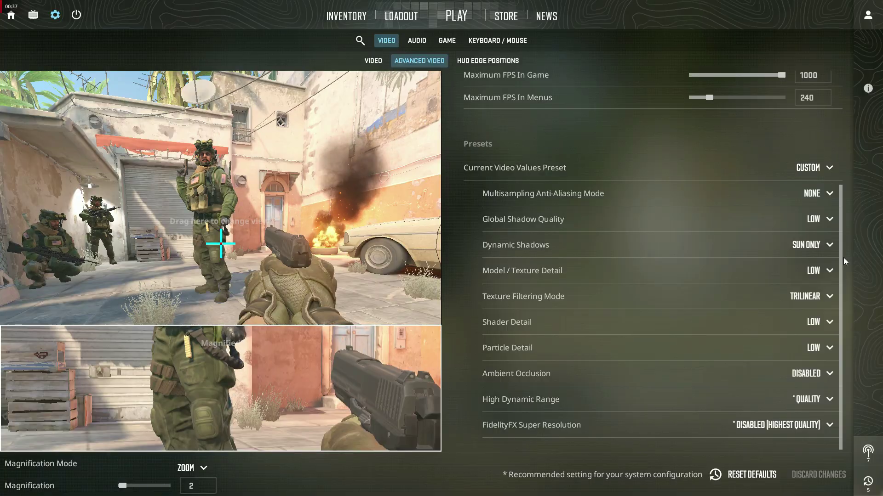
left_click(779, 426)
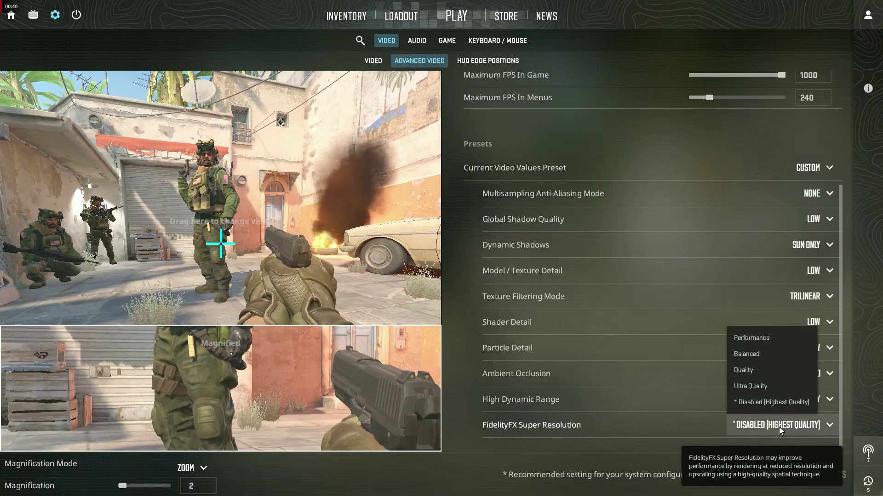
left_click(763, 403)
mouse_move(854, 421)
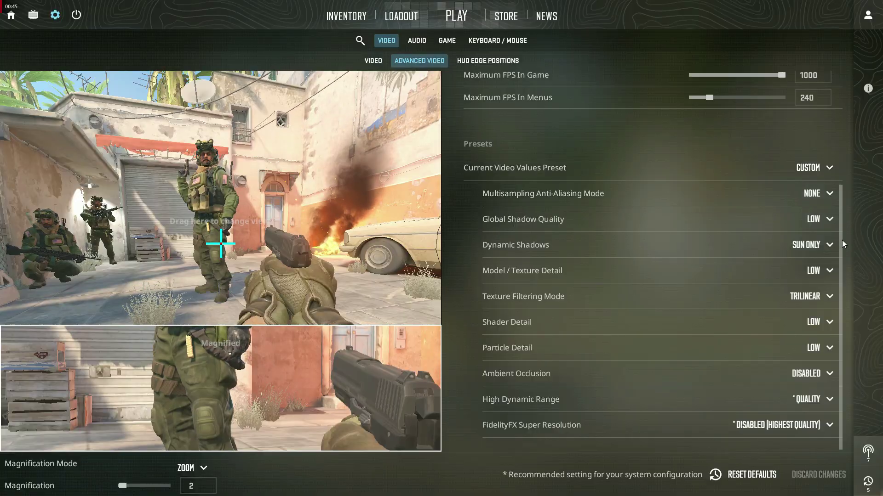
left_click_drag(842, 240, 851, 131)
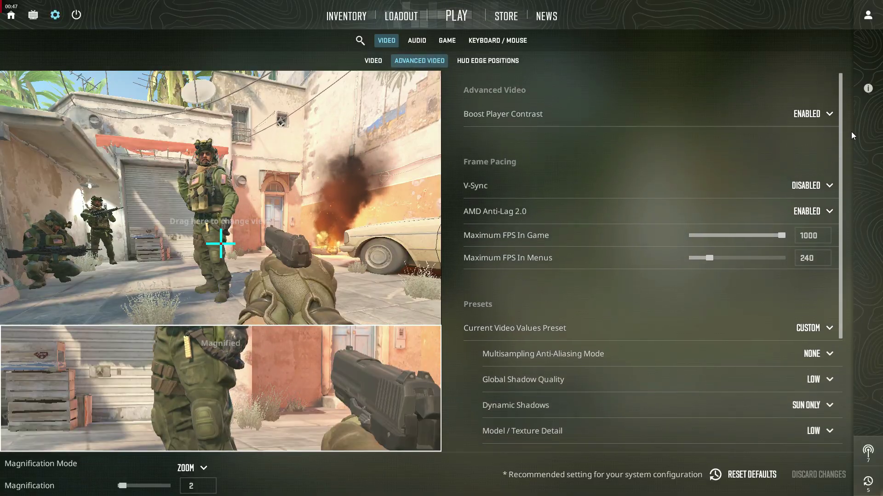
- Check the horizontal and vertical HUD edge positions, close them and return to the game's main menu
left_click(494, 64)
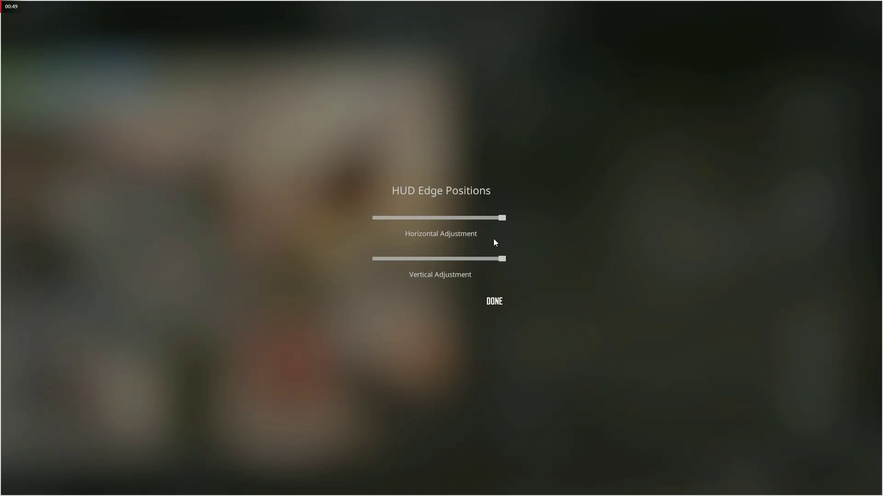
left_click(494, 302)
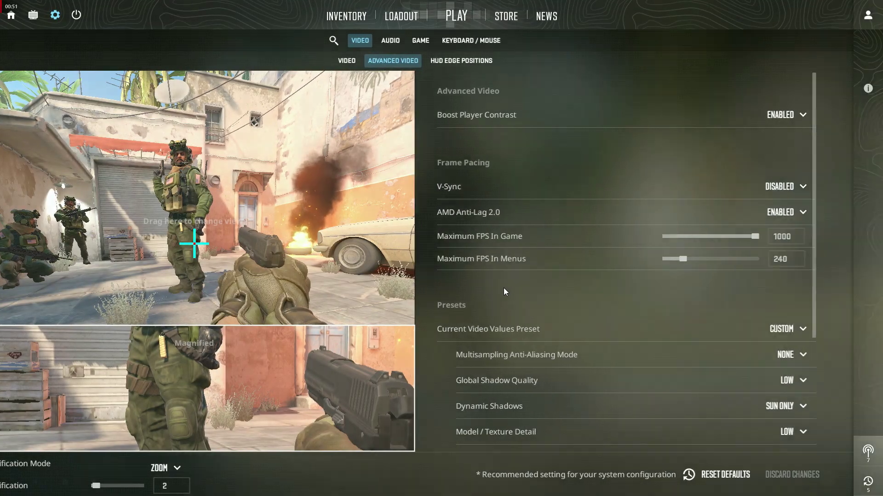
key("Escape")
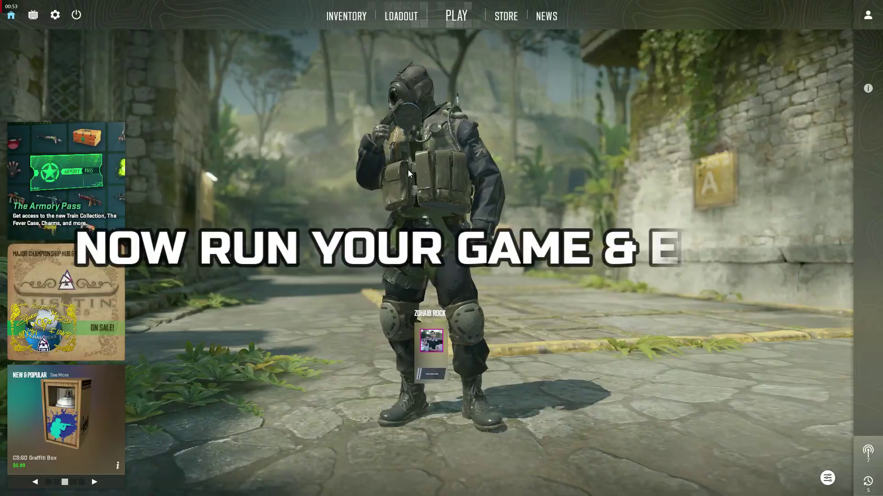